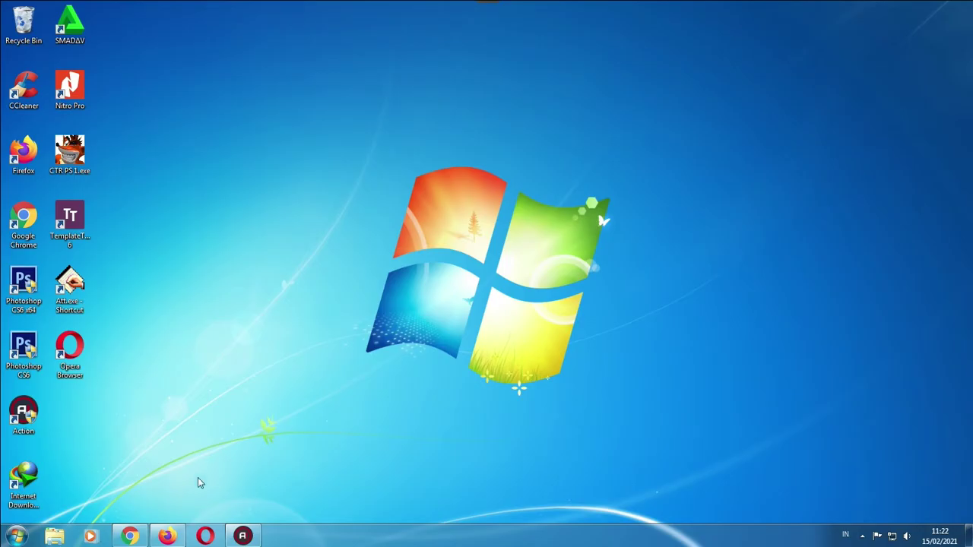
Restore the Firefox window showing the My Drive page of Google Drive
{"action": "left_click", "coordinate": [166, 536]}
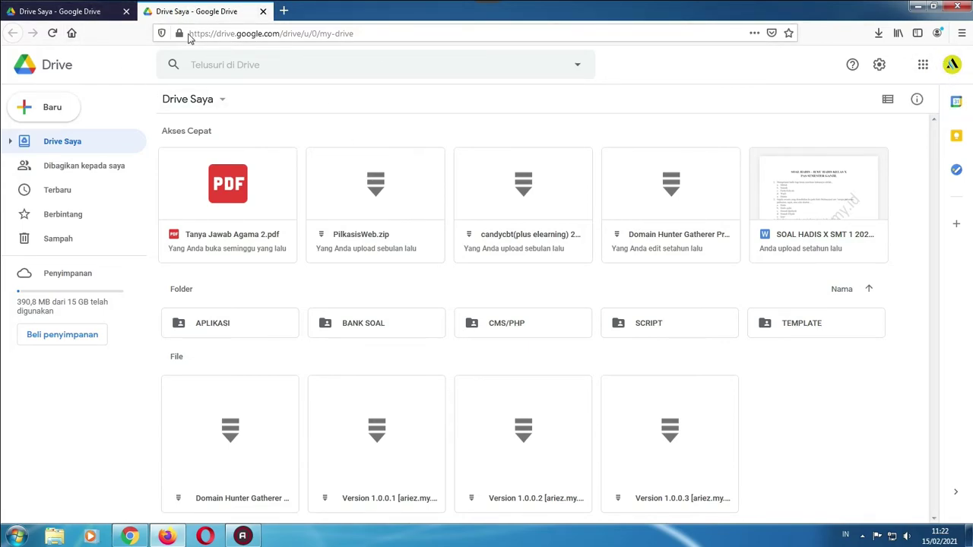
Highlight drive.google.com in the browser's address bar
{"action": "left_click", "coordinate": [188, 34]}
{"action": "left_click", "coordinate": [413, 28]}
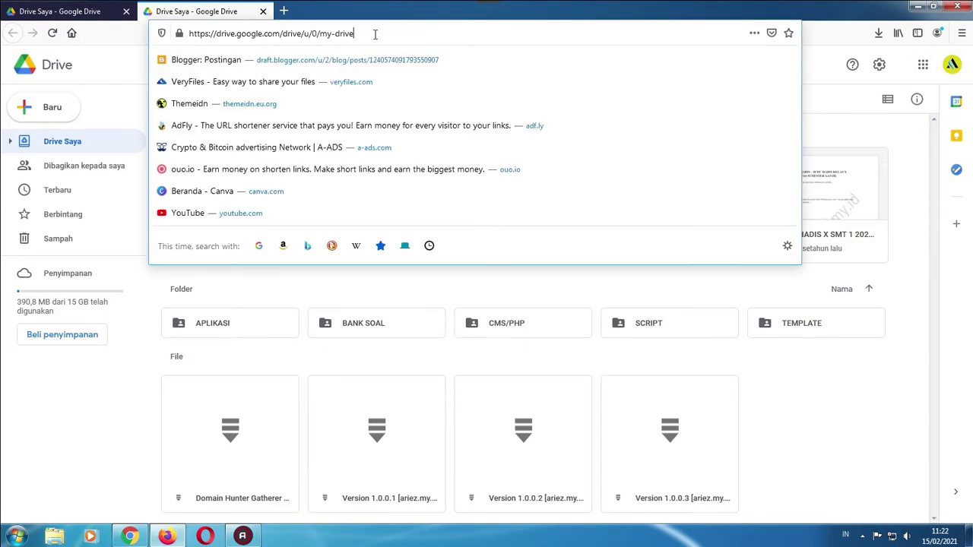
{"action": "left_click", "coordinate": [349, 11]}
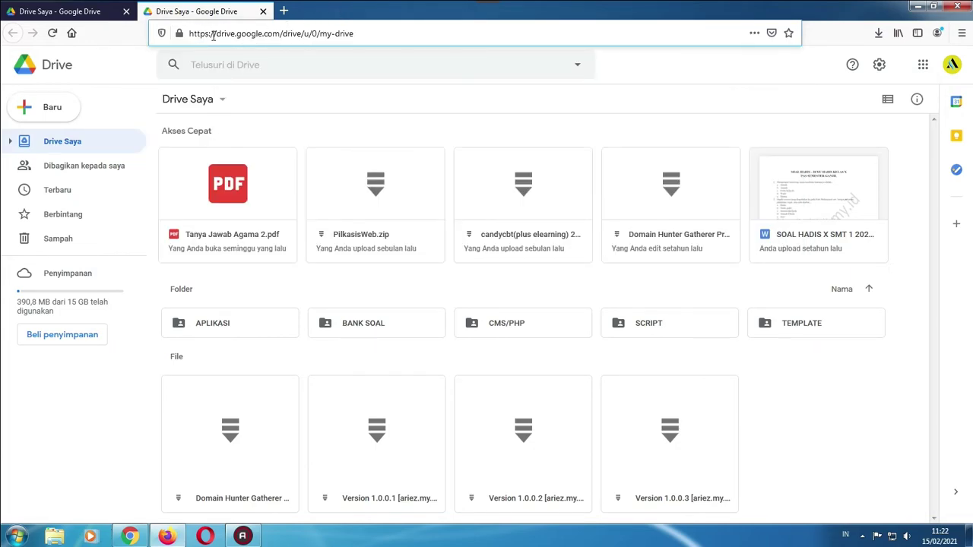
{"action": "left_click_drag", "start_coordinate": [214, 36], "coordinate": [280, 35]}
{"action": "left_click", "coordinate": [372, 13]}
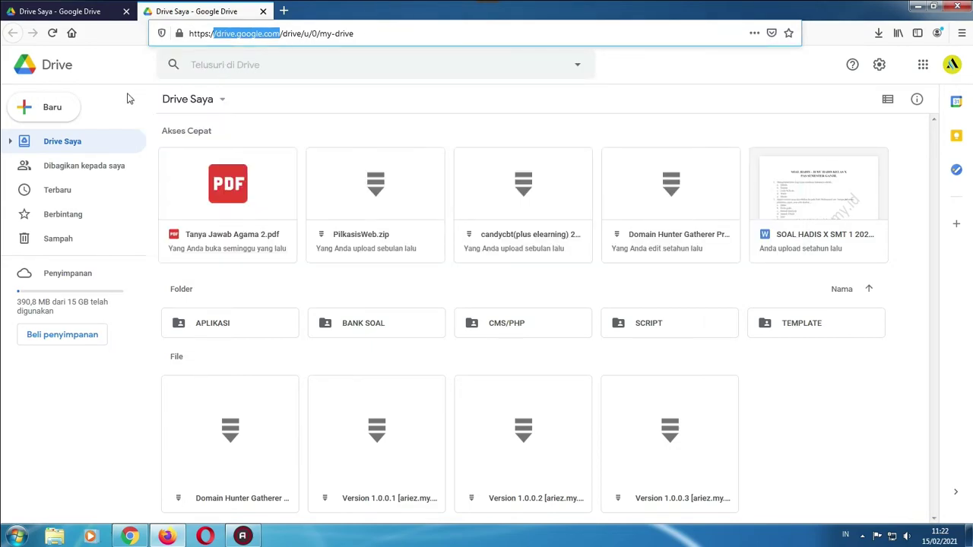
Create a blank form from Baru > Google Formulir > Formulir kosong
{"action": "left_click", "coordinate": [63, 113]}
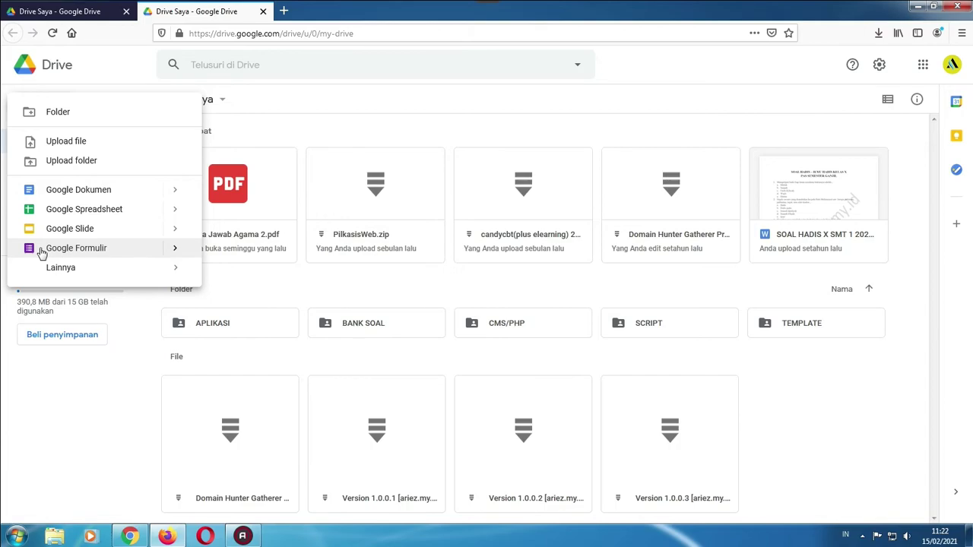
{"action": "mouse_move", "coordinate": [111, 251]}
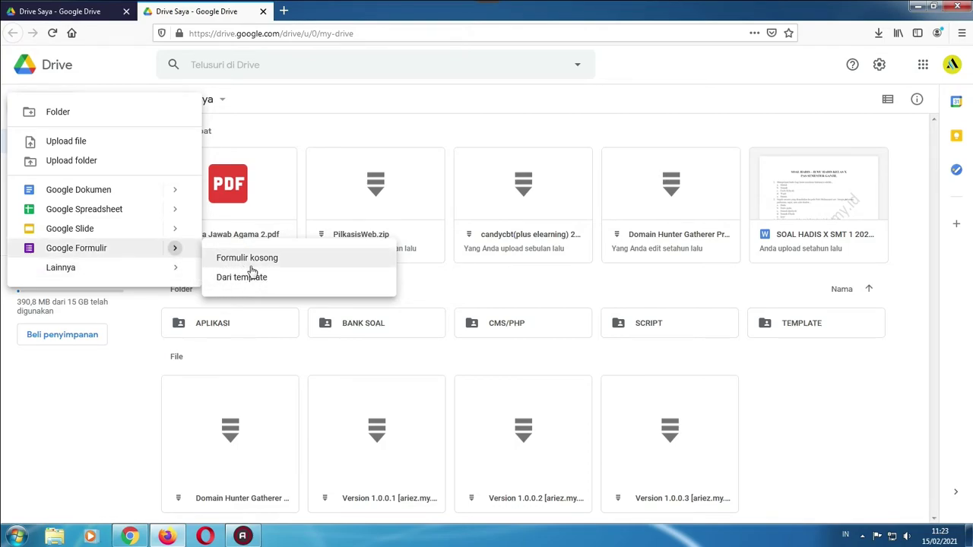
{"action": "left_click", "coordinate": [252, 271]}
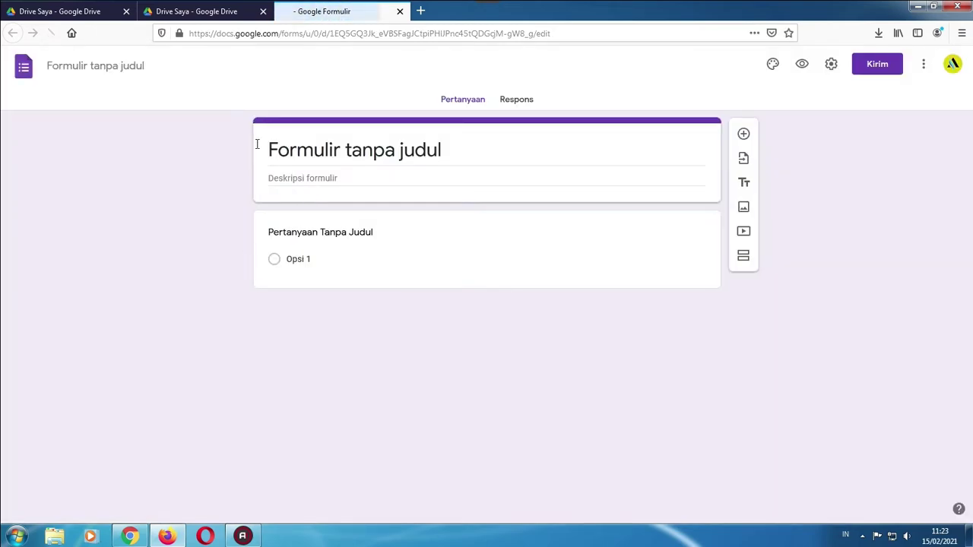
Dismiss the tip, retitle the form 'Formulir Vaksinasi Covid 19', and add description 'Khusus Masyarakat Majalengka'
{"action": "left_click", "coordinate": [297, 150]}
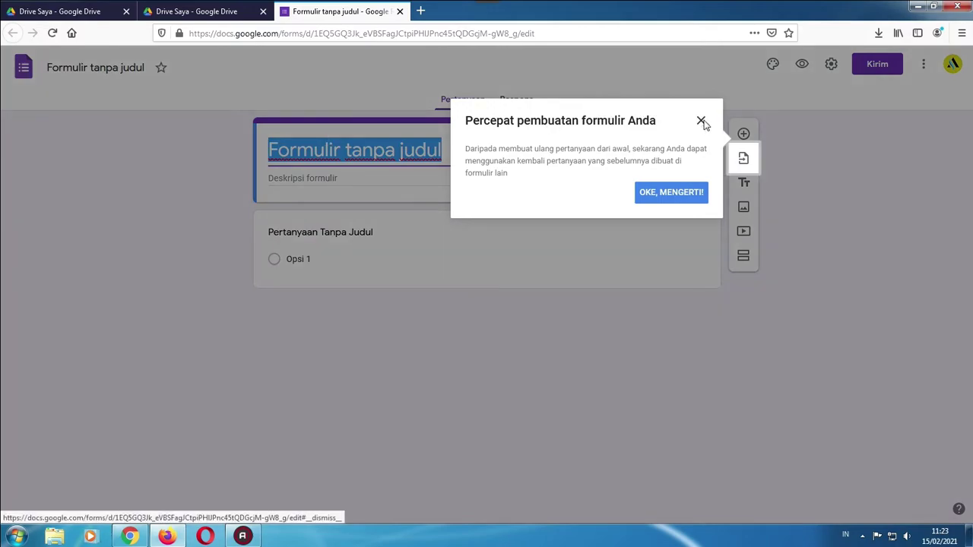
{"action": "left_click", "coordinate": [702, 122]}
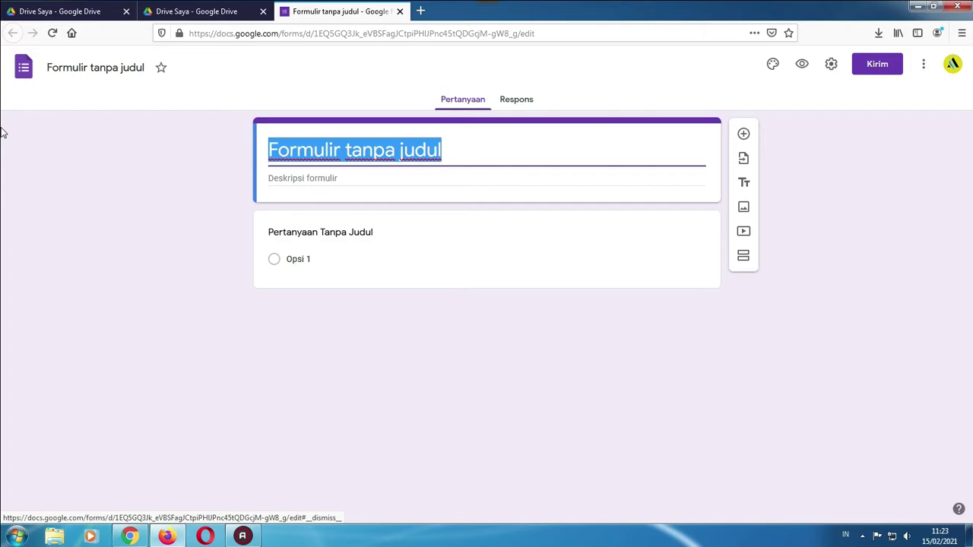
{"action": "left_click", "coordinate": [351, 149]}
{"action": "left_click_drag", "start_coordinate": [351, 149], "coordinate": [522, 150]}
{"action": "key", "text": "BackSpace"}
{"action": "key", "text": "BackSpace"}
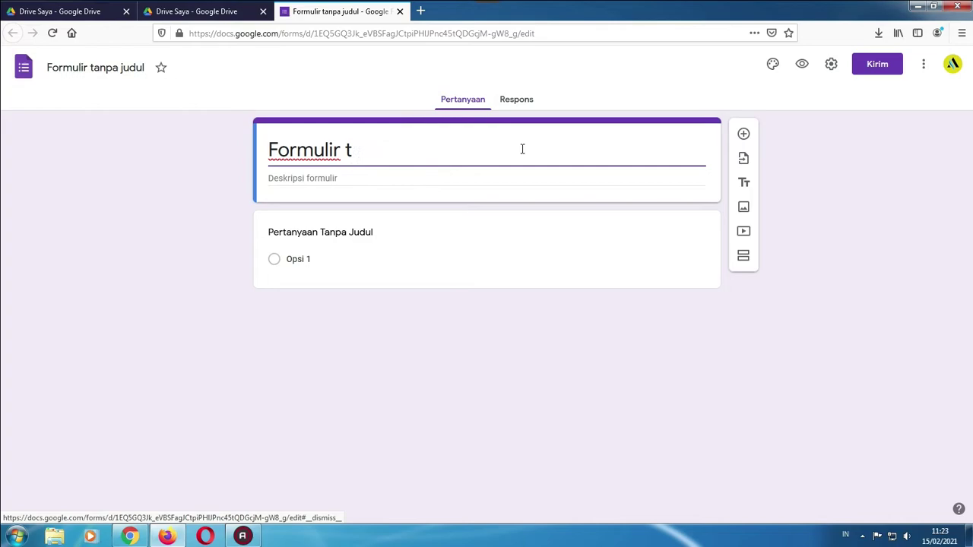
{"action": "type", "text": "Vaksinasi"}
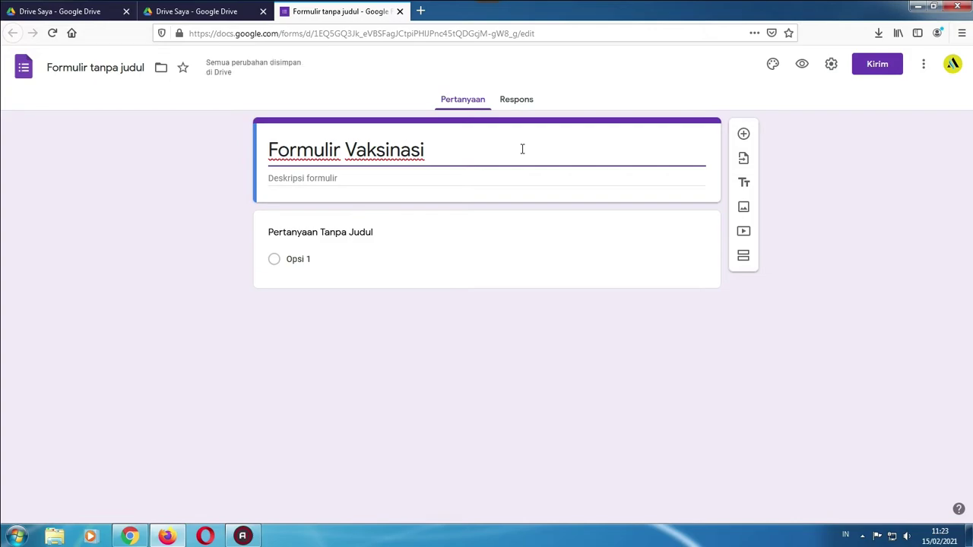
{"action": "type", "text": "Covid 19"}
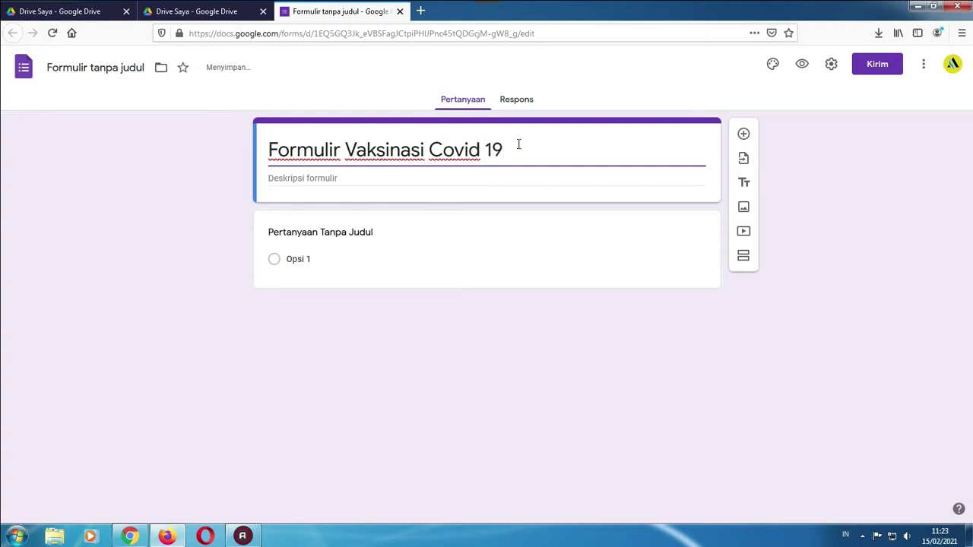
{"action": "left_click", "coordinate": [346, 187]}
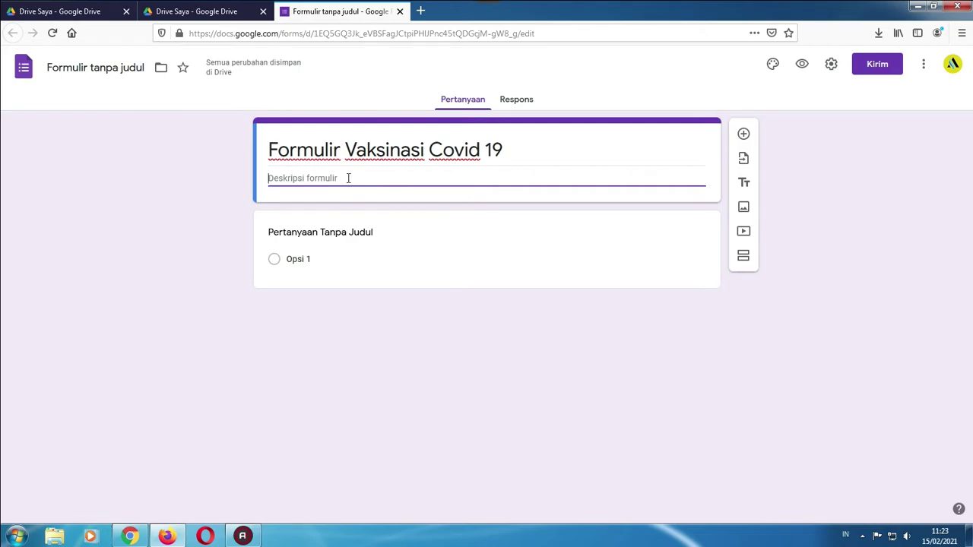
{"action": "type", "text": "Khusus"}
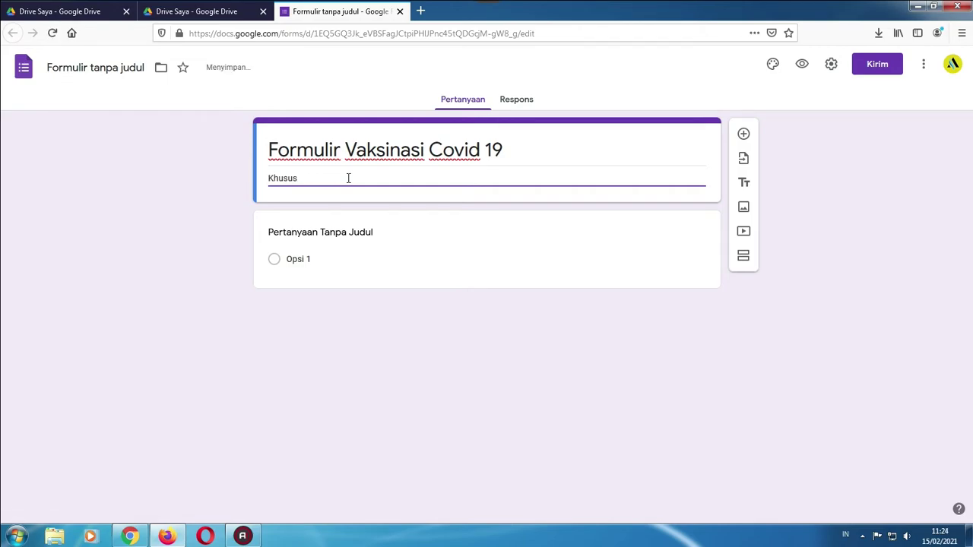
{"action": "type", "text": " Masyarakat Majalke"}
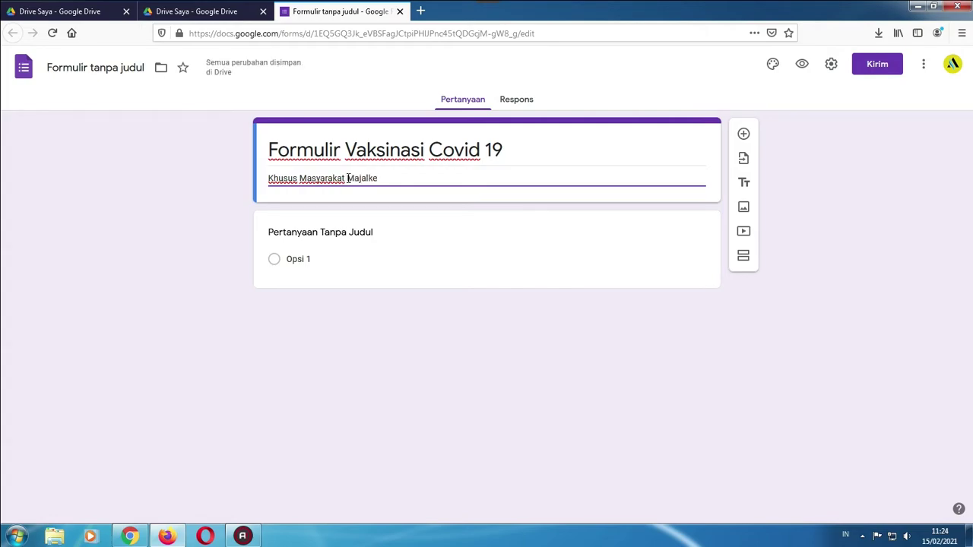
{"action": "key", "text": "BackSpace"}
{"action": "key", "text": "BackSpace"}
{"action": "type", "text": "engka"}
Title the first short-answer question 'Nama Lengkap', switch on Wajib diisi, and add another question
{"action": "left_click", "coordinate": [394, 233]}
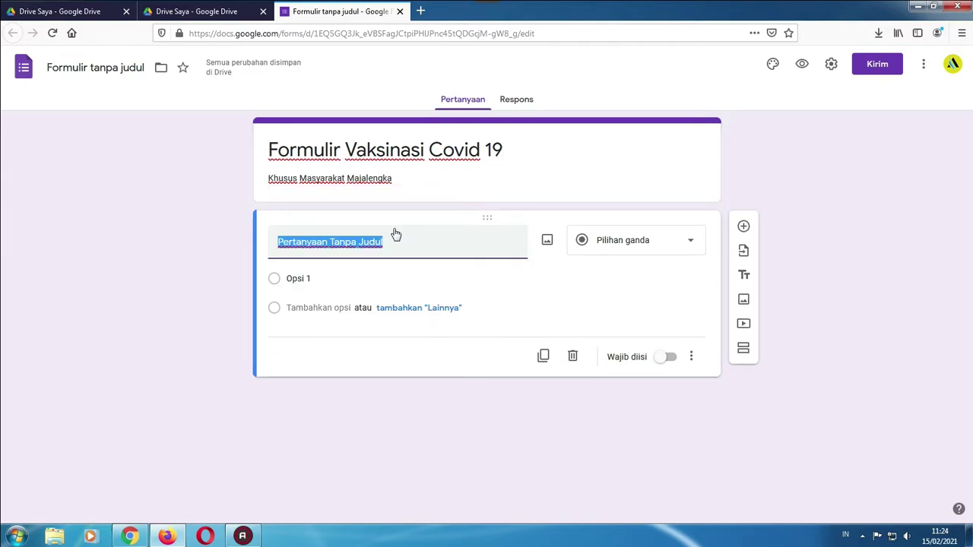
{"action": "type", "text": "Nam"}
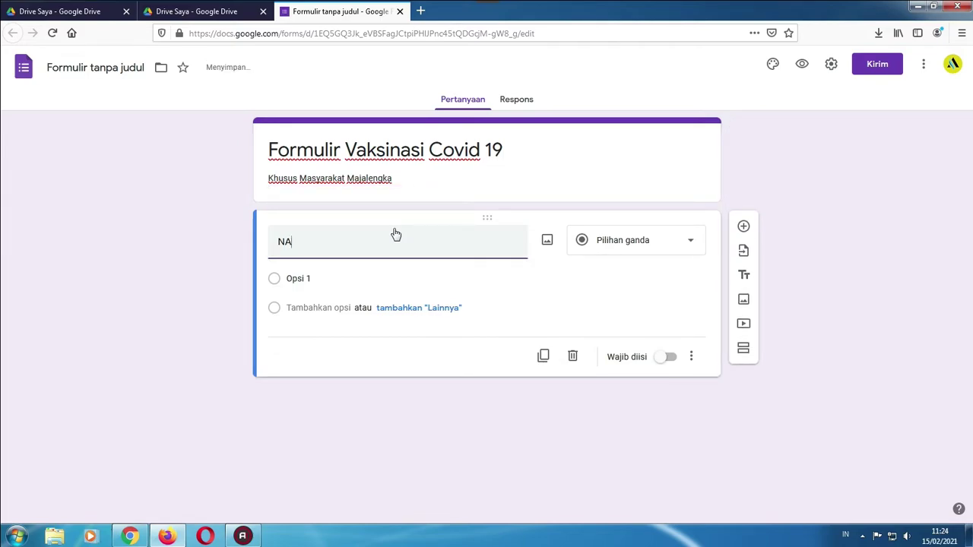
{"action": "type", "text": "a Lengkap"}
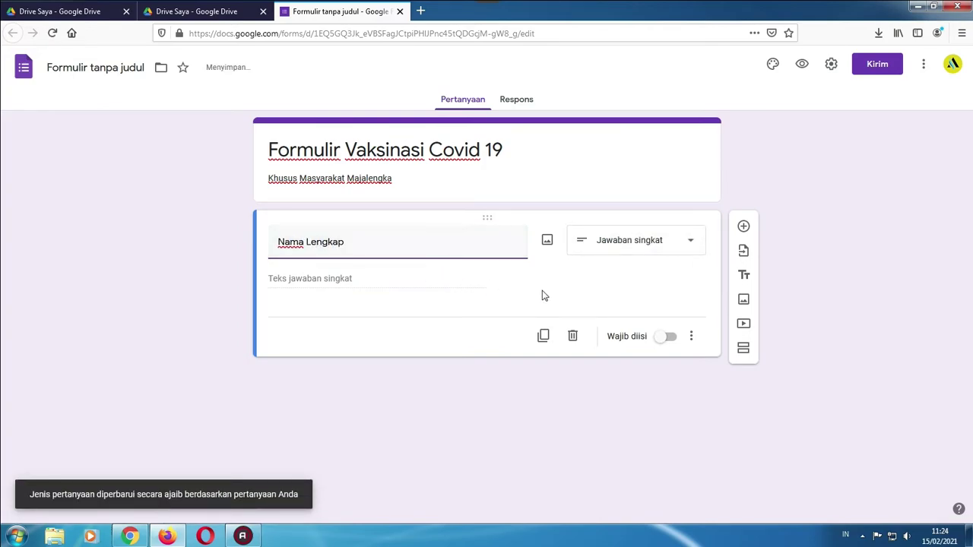
{"action": "left_click", "coordinate": [587, 293]}
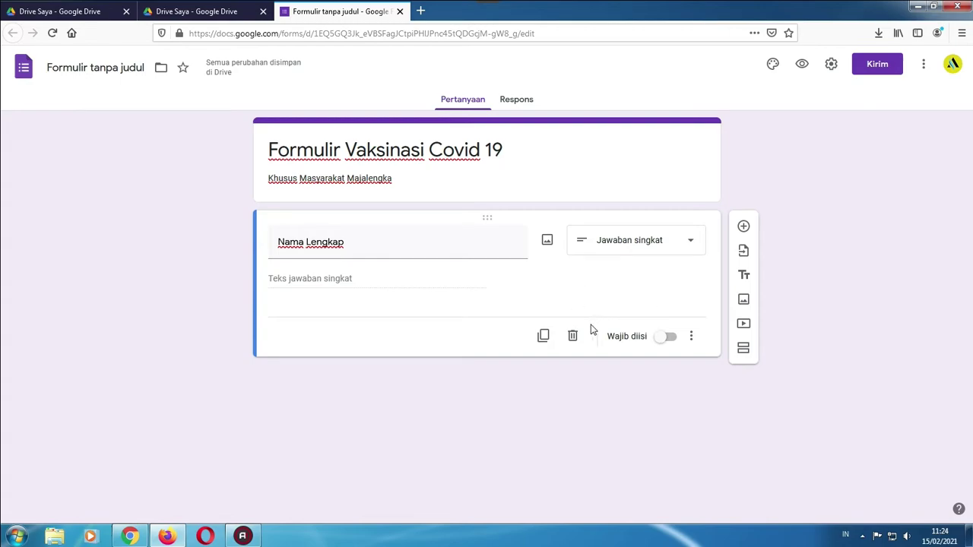
{"action": "left_click", "coordinate": [672, 339]}
{"action": "left_click", "coordinate": [746, 228]}
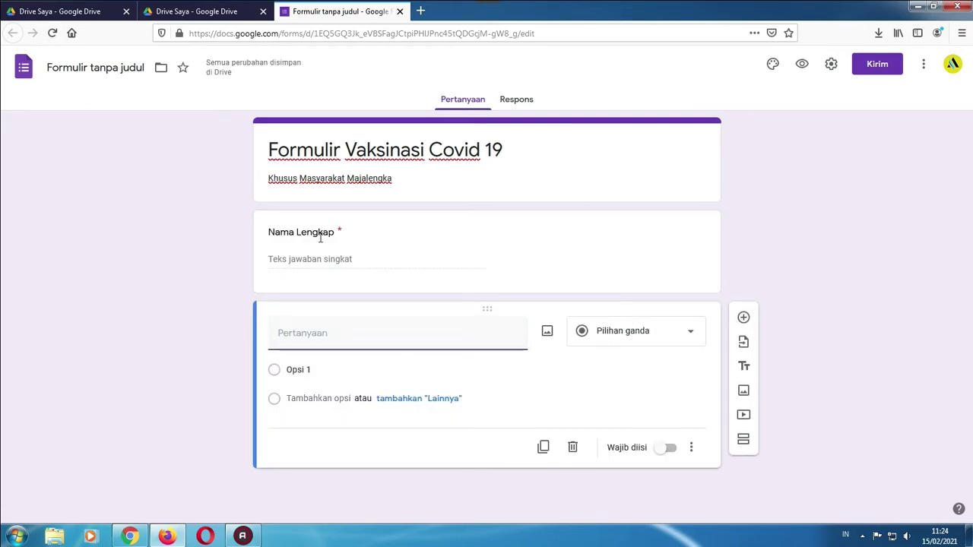
Try paragraph, multiple choice, checkbox and drop-down types on the new question, settling on short answer
{"action": "left_click", "coordinate": [682, 336]}
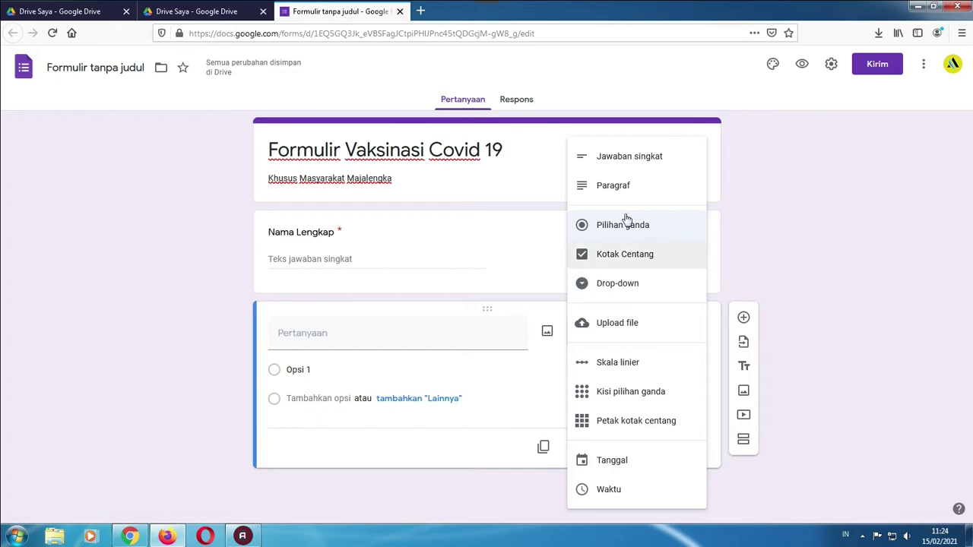
{"action": "left_click", "coordinate": [615, 191]}
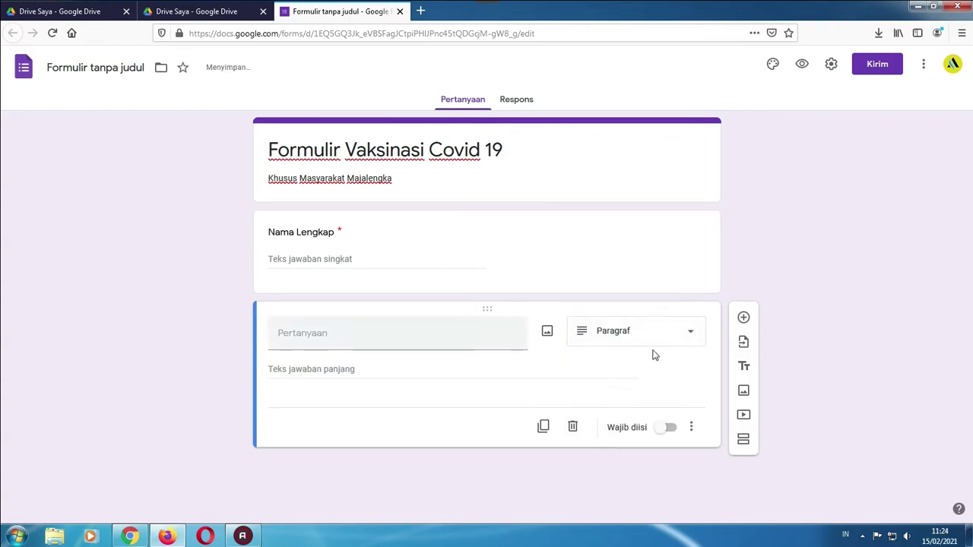
{"action": "left_click", "coordinate": [679, 337]}
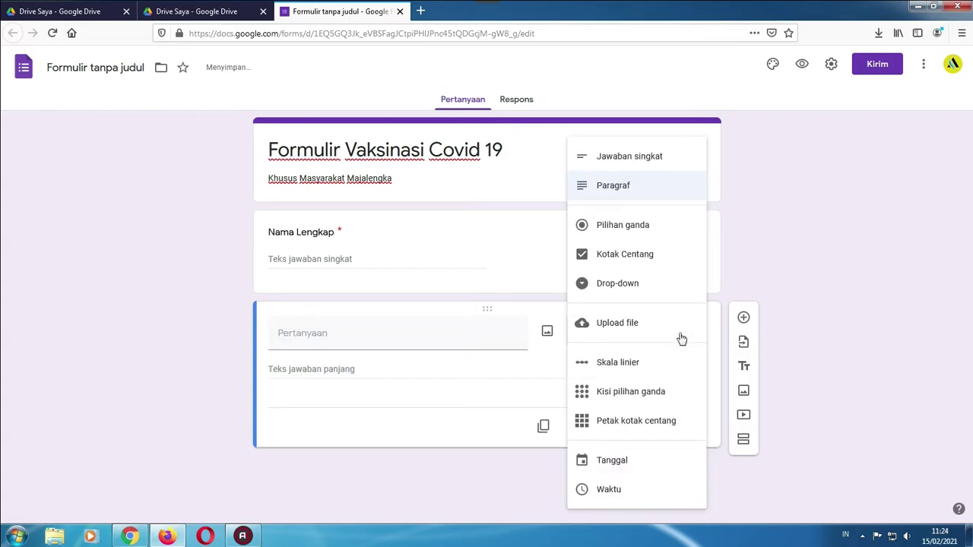
{"action": "left_click", "coordinate": [641, 235]}
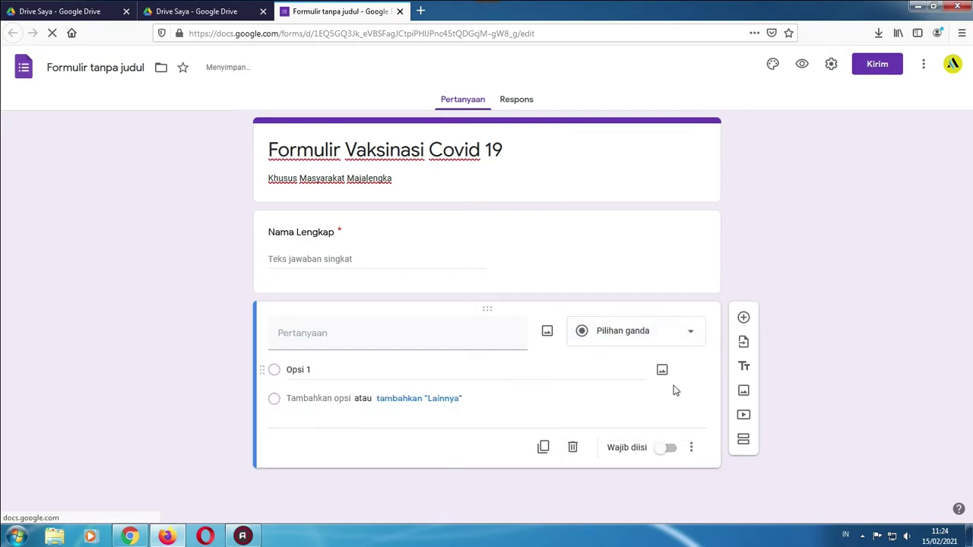
{"action": "left_click", "coordinate": [687, 330]}
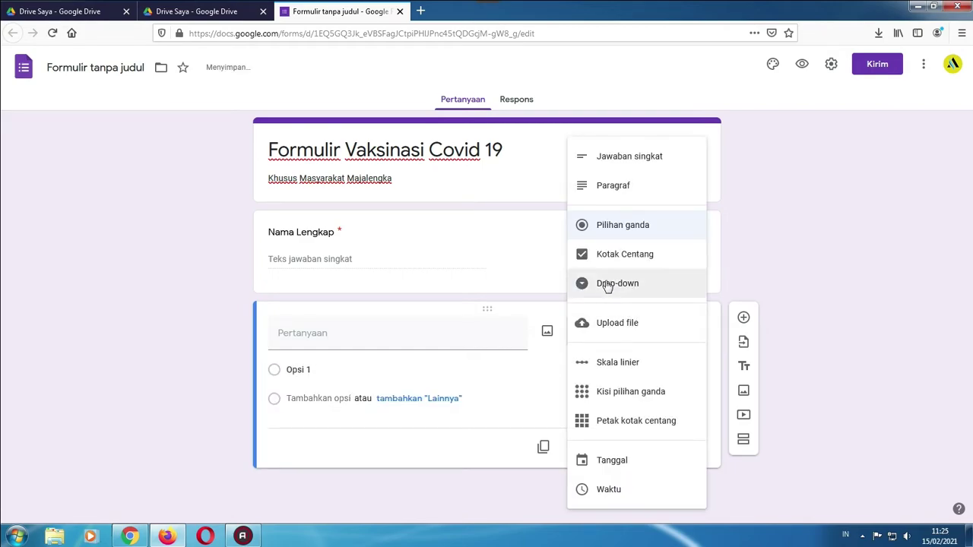
{"action": "left_click", "coordinate": [606, 256]}
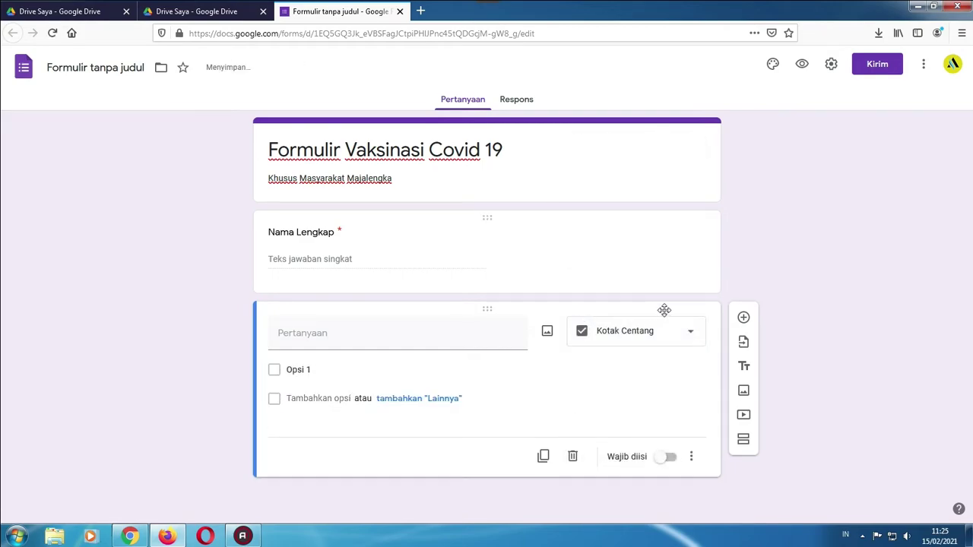
{"action": "left_click", "coordinate": [673, 338]}
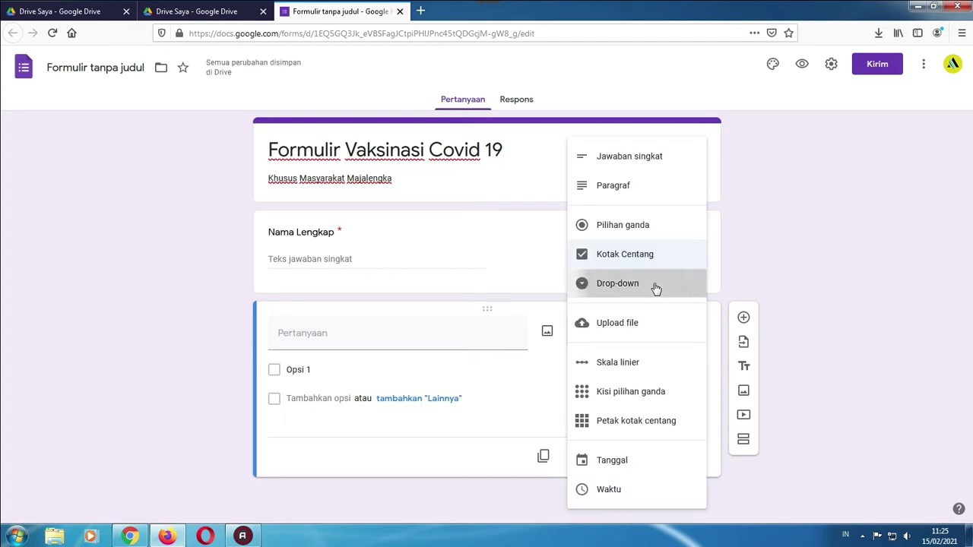
{"action": "left_click", "coordinate": [651, 295]}
{"action": "left_click", "coordinate": [694, 337]}
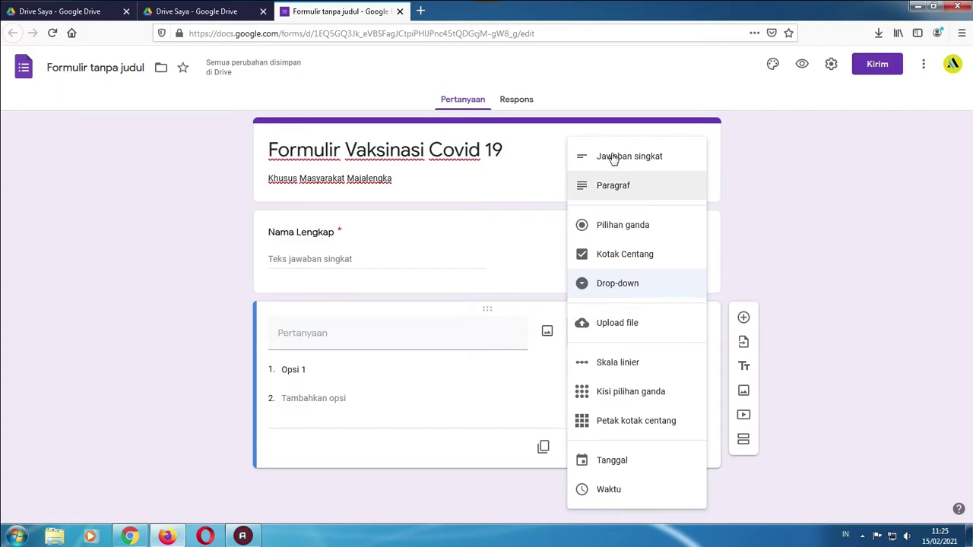
{"action": "left_click", "coordinate": [614, 157]}
Title the short-answer question 'NIK', make it required, and add a question below it
{"action": "left_click", "coordinate": [339, 344]}
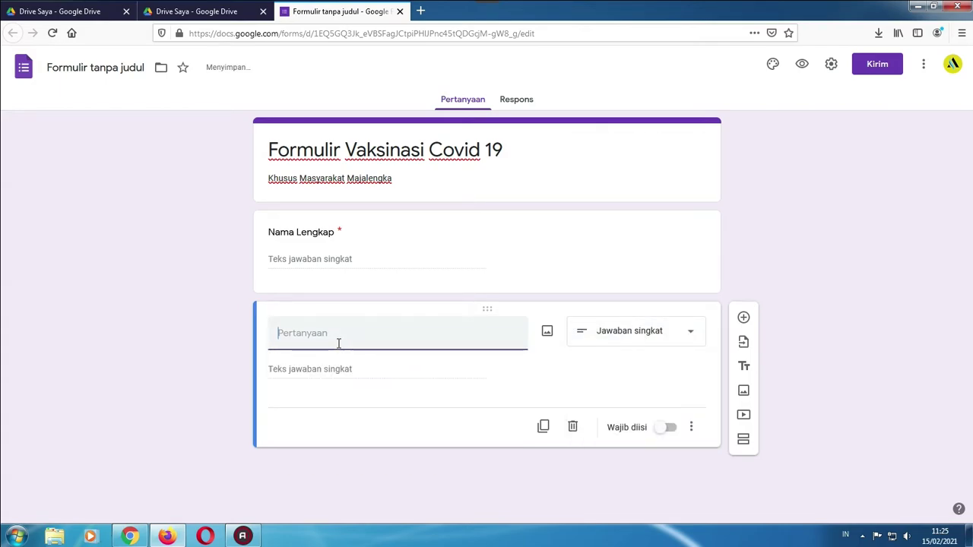
{"action": "type", "text": "NIK"}
{"action": "left_click", "coordinate": [672, 429]}
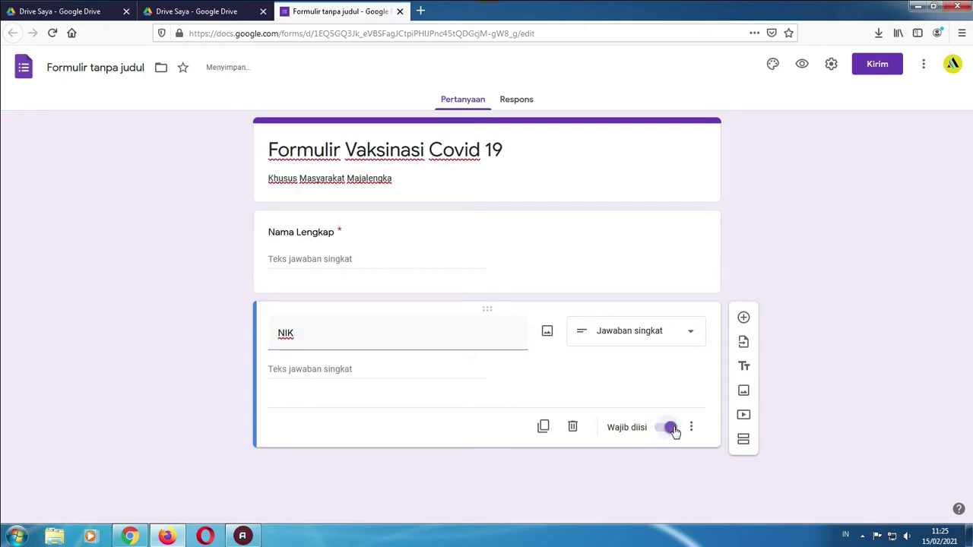
{"action": "left_click", "coordinate": [338, 234]}
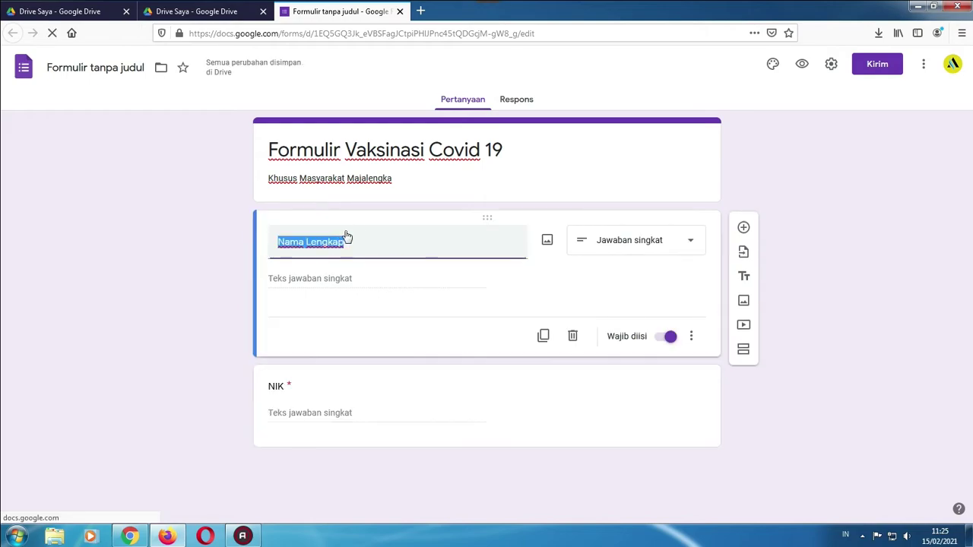
{"action": "left_click", "coordinate": [368, 387]}
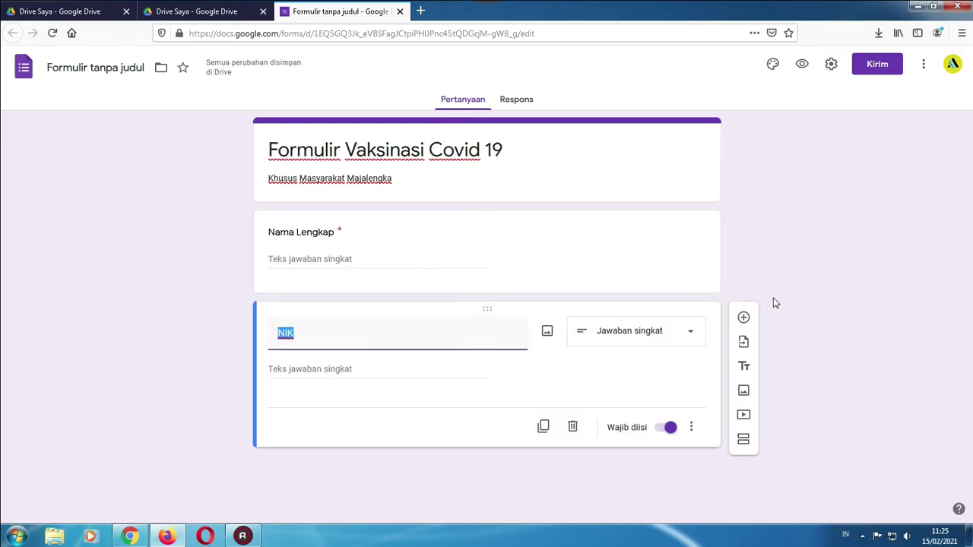
{"action": "left_click", "coordinate": [744, 318]}
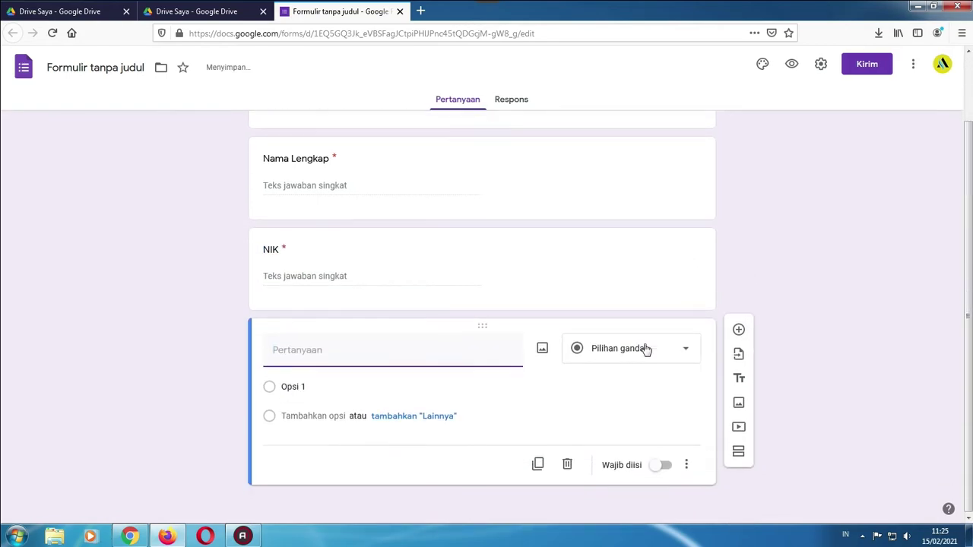
Set the new question to Pilihan ganda and title it 'Apakah anda sedang hami atau menyusui'
{"action": "left_click", "coordinate": [648, 351]}
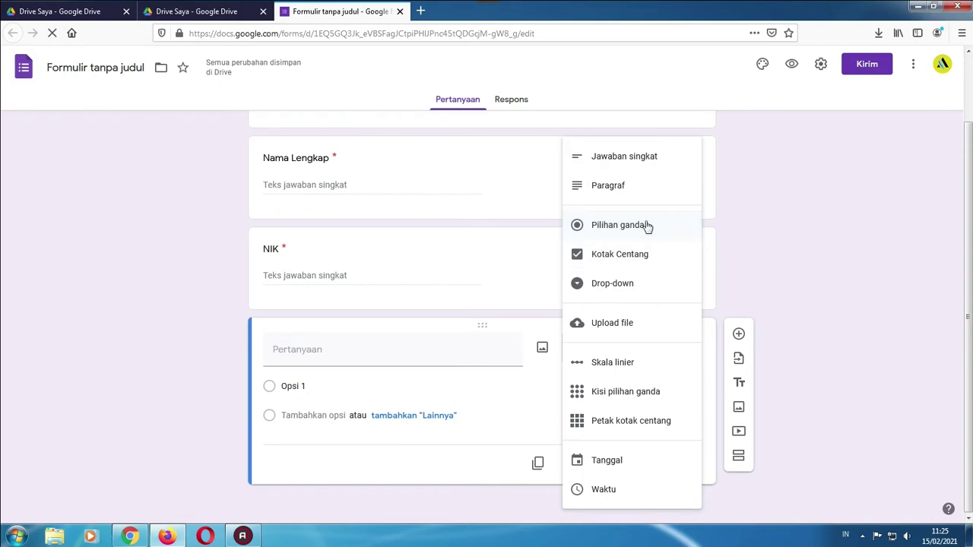
{"action": "left_click", "coordinate": [644, 226]}
{"action": "left_click", "coordinate": [351, 357]}
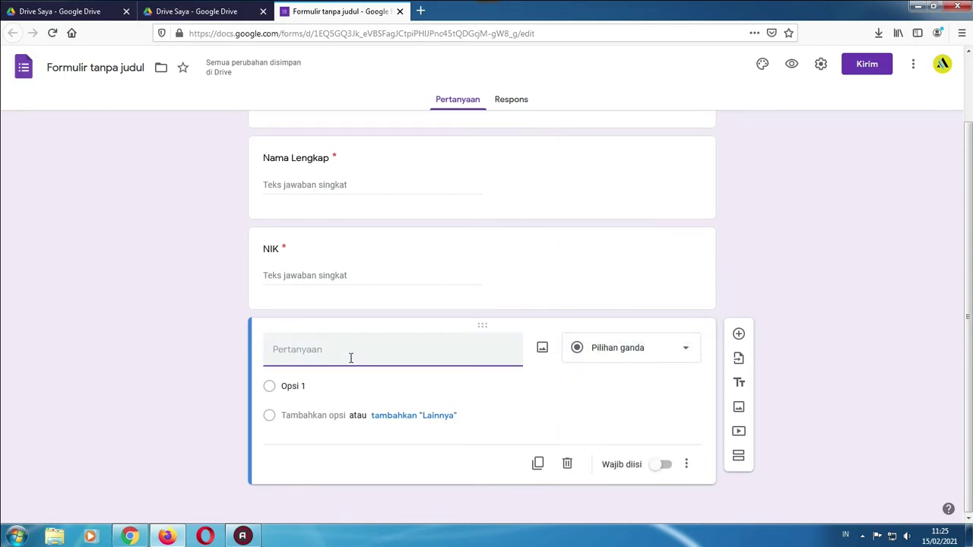
{"action": "type", "text": "Apakah anda sedang"}
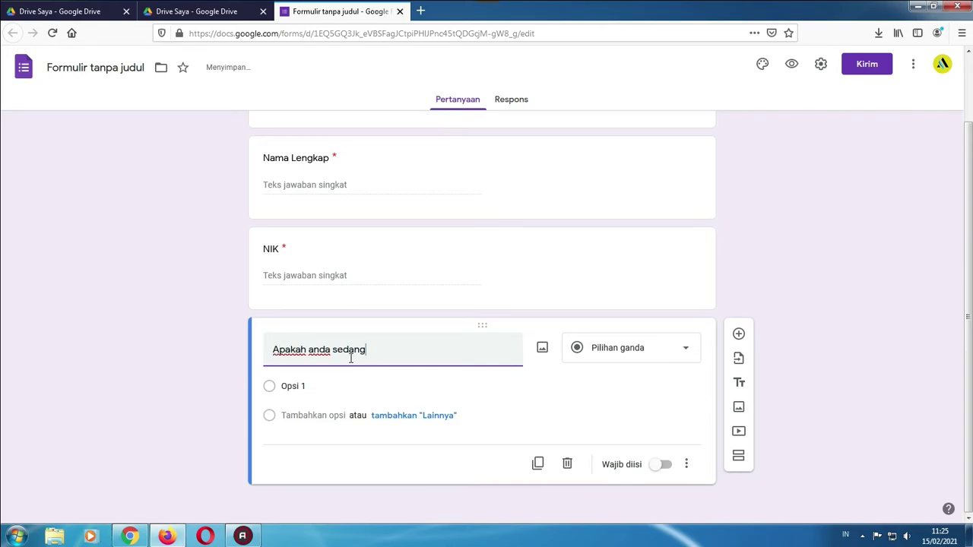
{"action": "type", "text": " hami "}
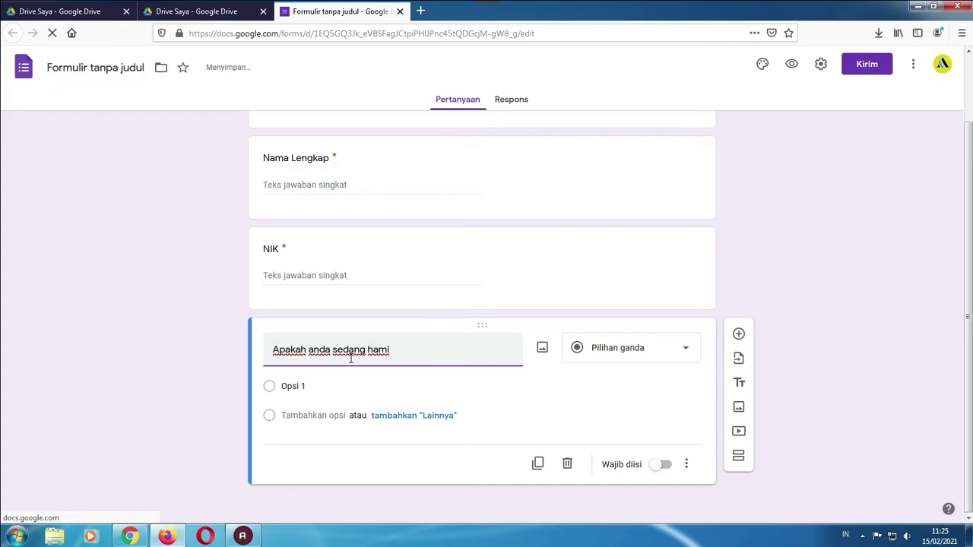
{"action": "type", "text": "a"}
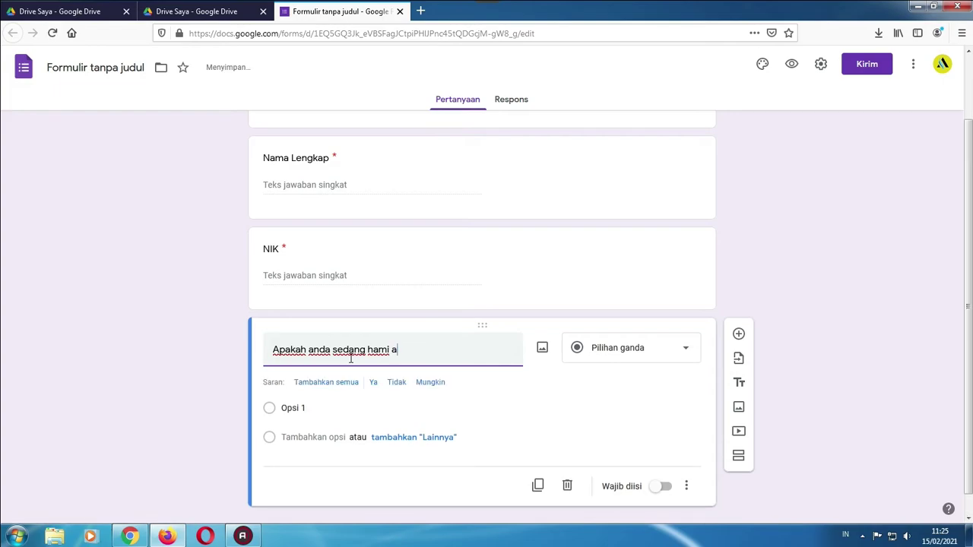
{"action": "type", "text": "tau men"}
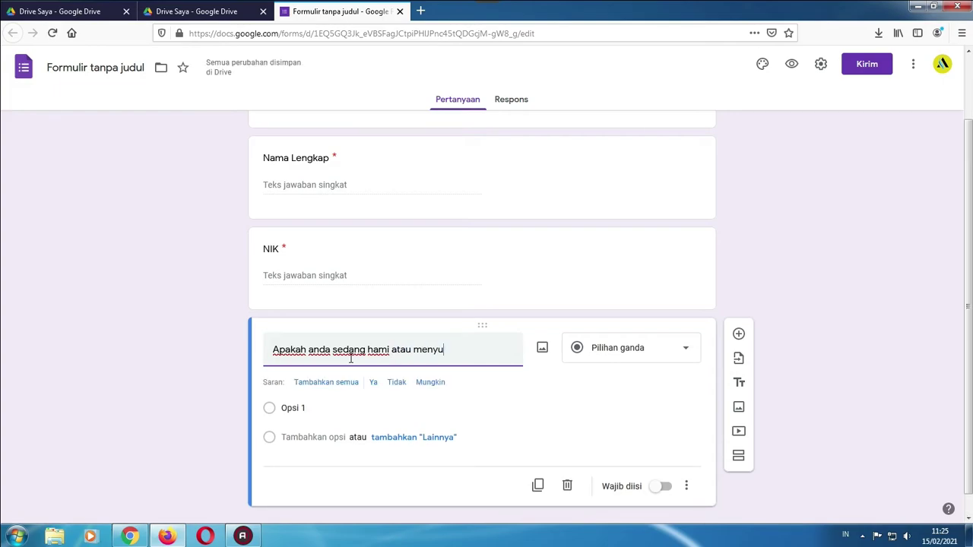
{"action": "type", "text": "yu"}
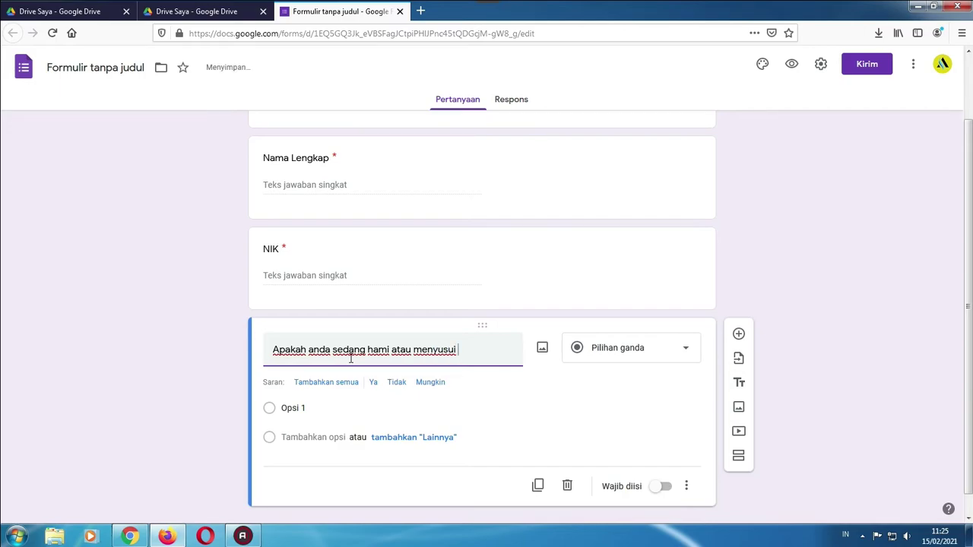
{"action": "scroll", "coordinate": [357, 346], "scroll_direction": "down", "scroll_amount": 1}
Fill in the first answer option and add a second, 'Ya, Saya sedang menyusui'
{"action": "left_click", "coordinate": [311, 389]}
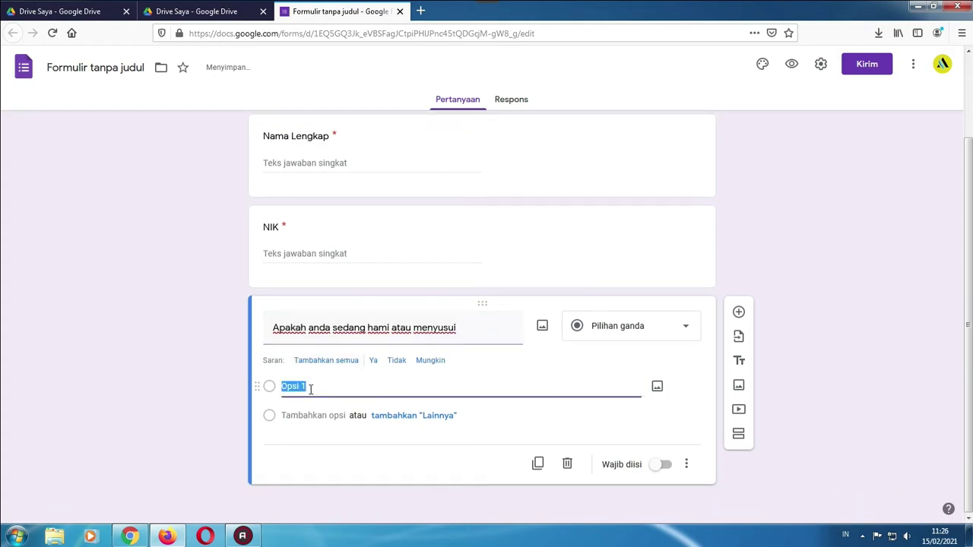
{"action": "type", "text": "Ya saya ami"}
{"action": "left_click_drag", "start_coordinate": [345, 387], "coordinate": [314, 385]}
{"action": "type", "text": "hamil"}
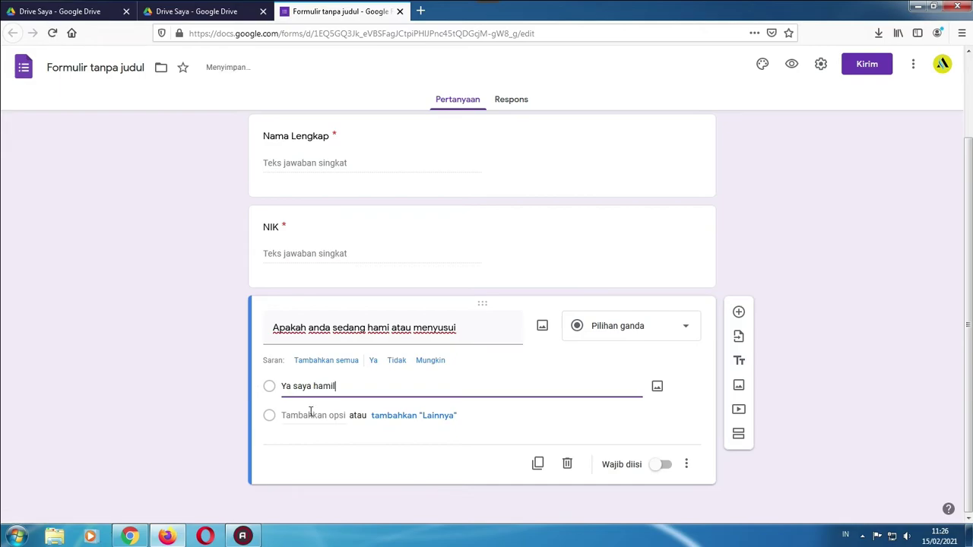
{"action": "left_click", "coordinate": [311, 415]}
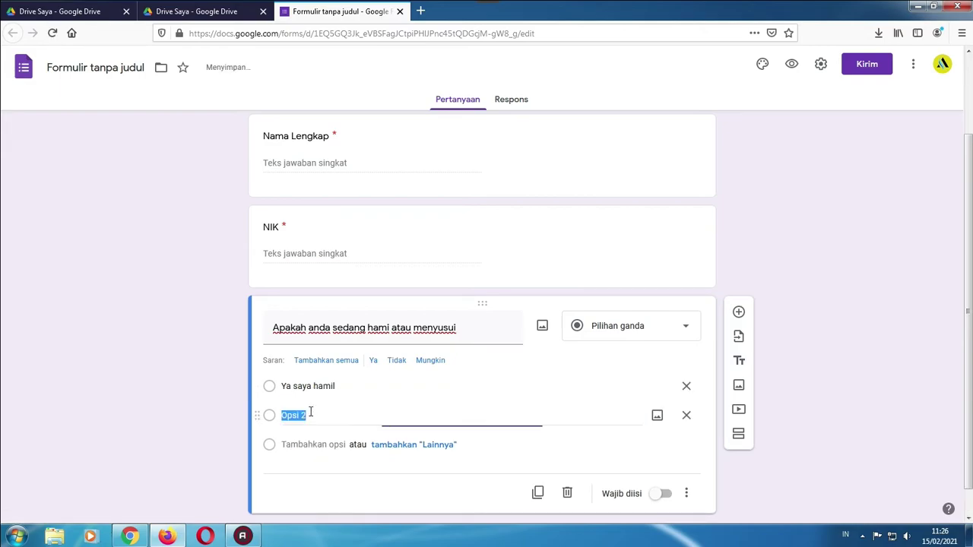
{"action": "type", "text": "Ya"}
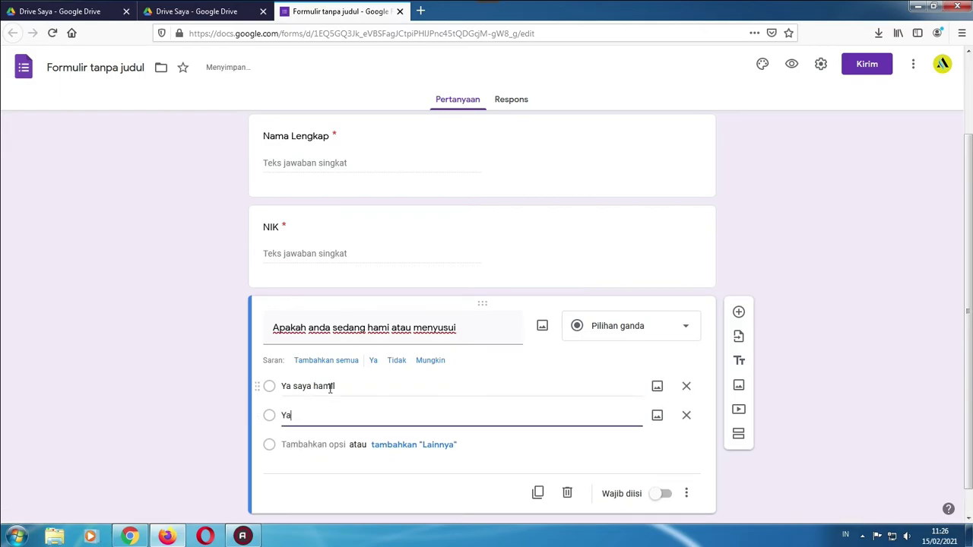
{"action": "type", "text": ", Saya "}
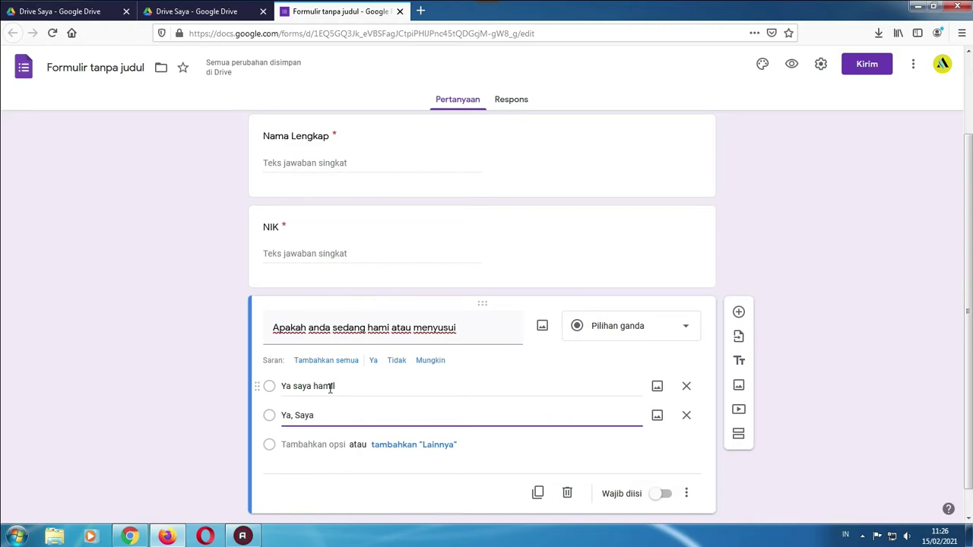
{"action": "type", "text": "sedang menyusui"}
Reword the first option to 'Ya, Saya Sedang hamil' and add 'Saya tidak sedang hamil dan menyusui'
{"action": "left_click", "coordinate": [292, 386]}
{"action": "left_click", "coordinate": [291, 386]}
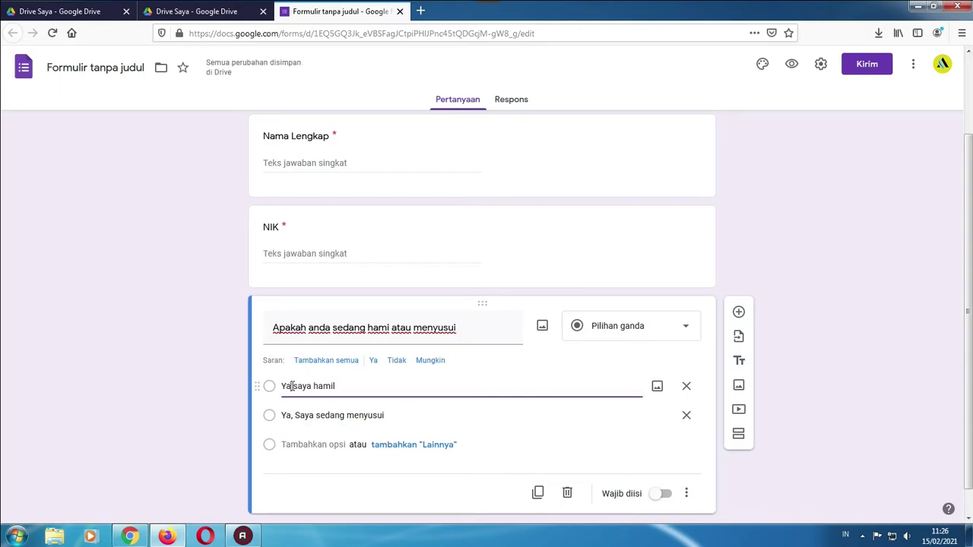
{"action": "type", "text": ", Sedang"}
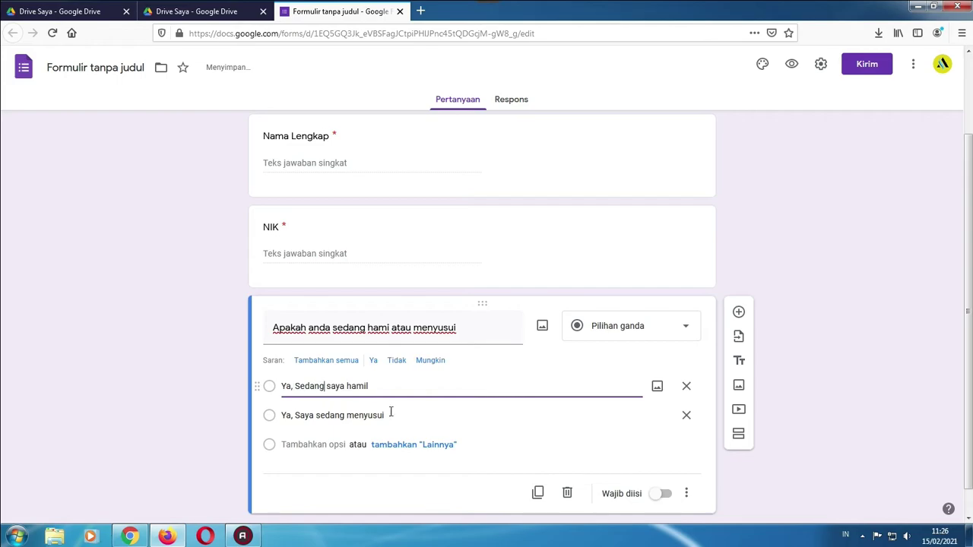
{"action": "left_click_drag", "start_coordinate": [346, 387], "coordinate": [295, 386]}
{"action": "type", "text": "Saya Seda"}
{"action": "type", "text": "ng"}
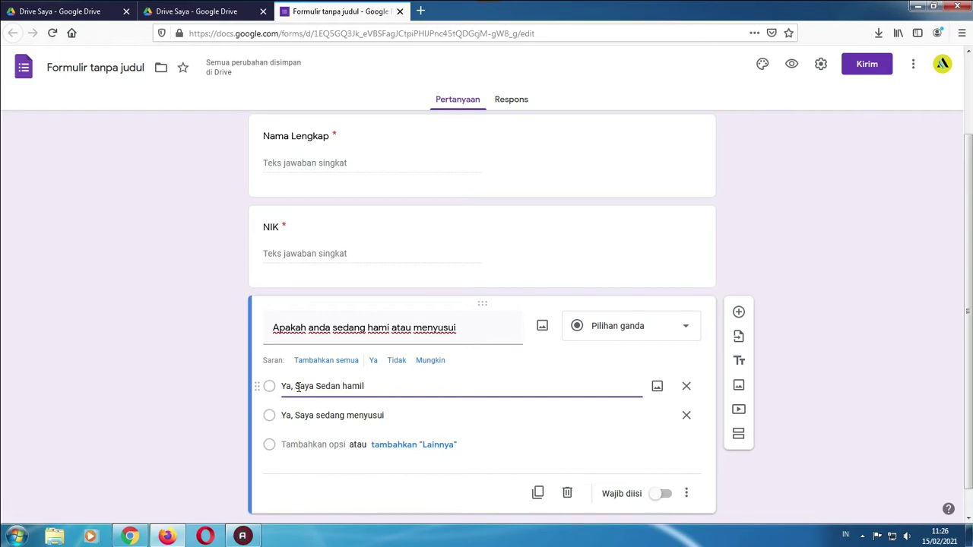
{"action": "left_click", "coordinate": [316, 439]}
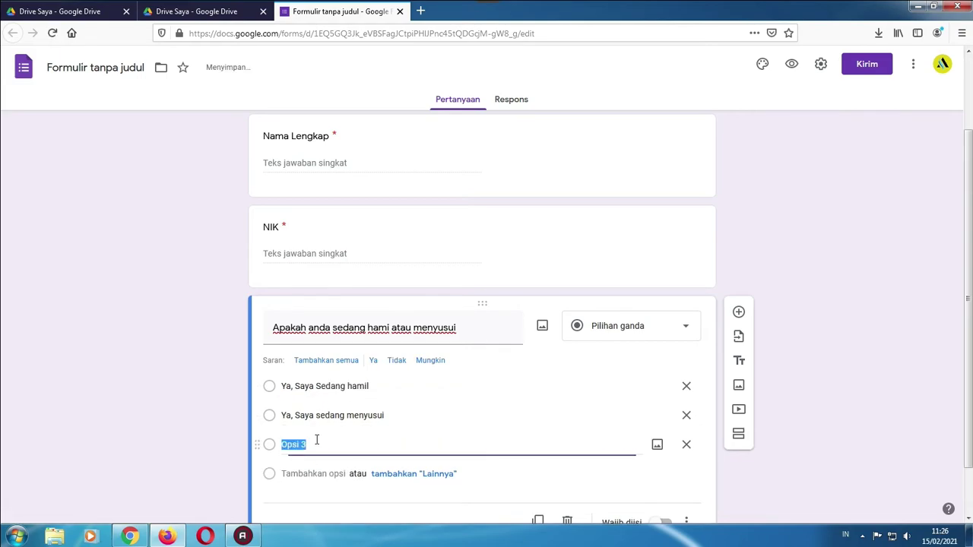
{"action": "type", "text": "Saya tidak sedang"}
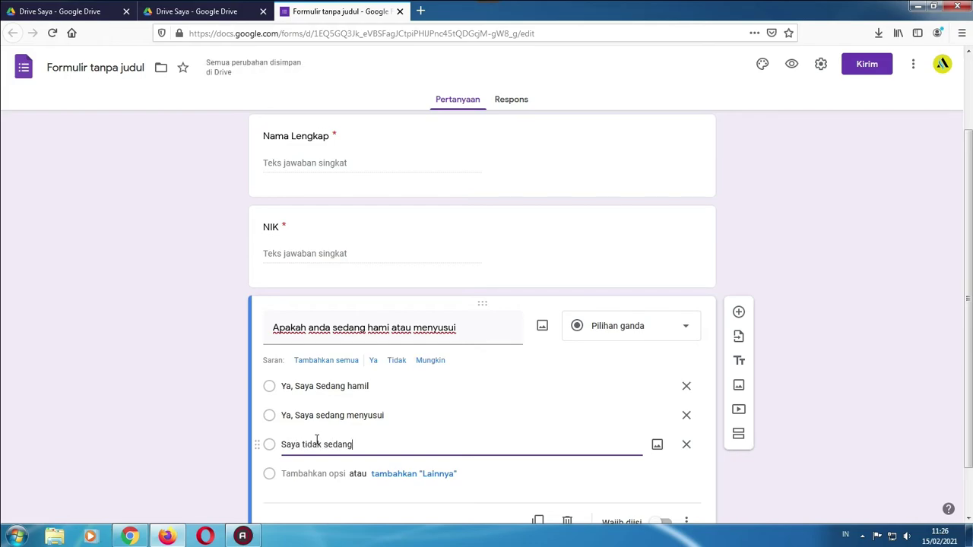
{"action": "type", "text": "n menyusui"}
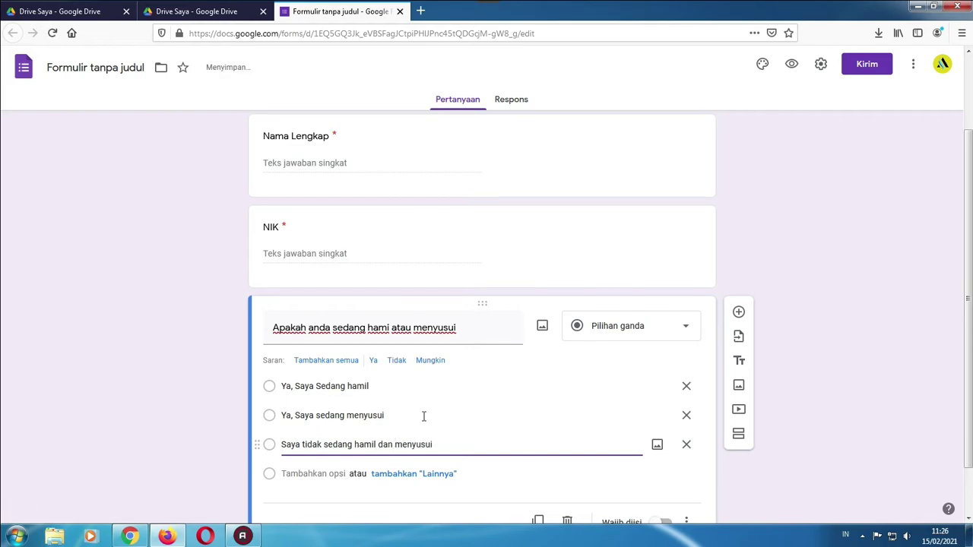
{"action": "scroll", "coordinate": [425, 416], "scroll_direction": "down", "scroll_amount": 2}
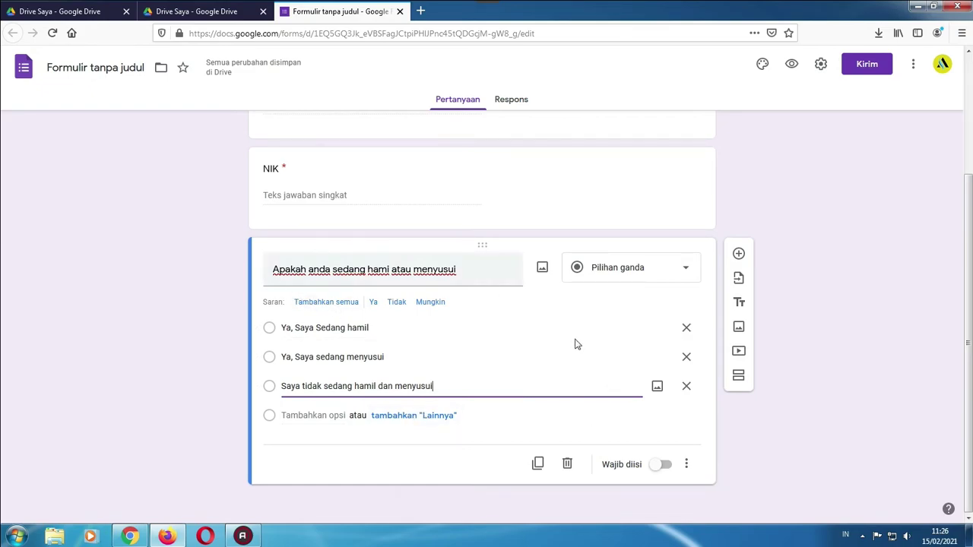
Switch on Wajib diisi for the pregnancy question and add a new question below it
{"action": "left_click", "coordinate": [664, 465]}
{"action": "scroll", "coordinate": [403, 299], "scroll_direction": "up", "scroll_amount": 3}
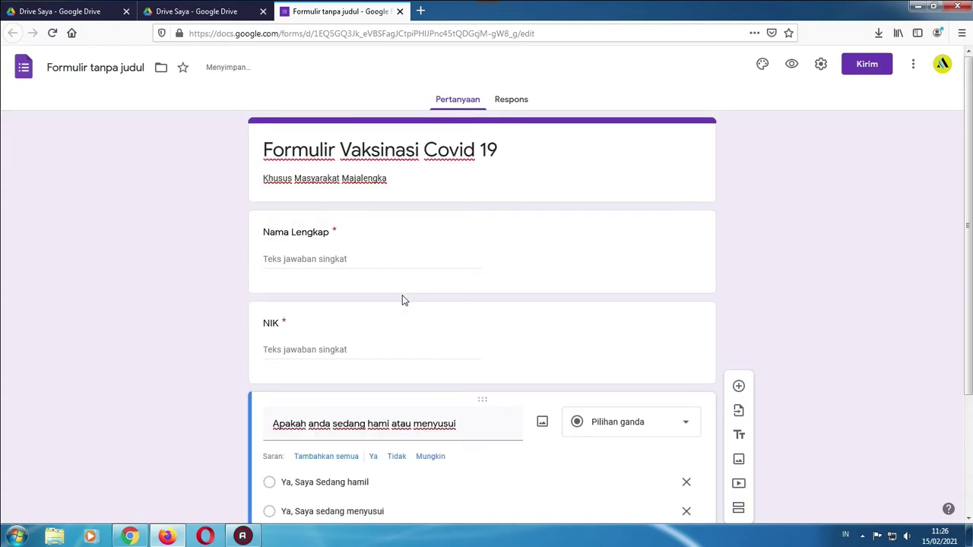
{"action": "scroll", "coordinate": [330, 228], "scroll_direction": "down", "scroll_amount": 2}
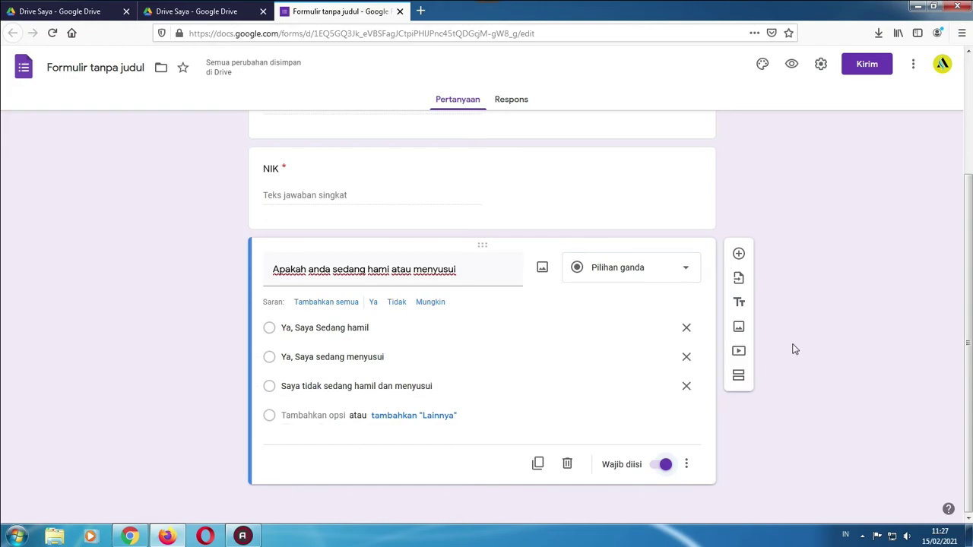
{"action": "left_click", "coordinate": [739, 254]}
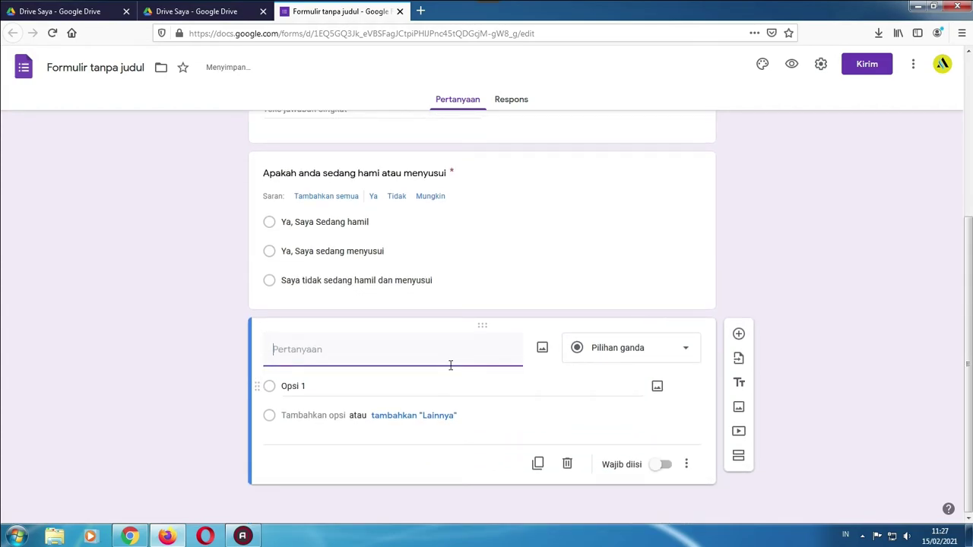
Change the new question to Kotak Centang and title it 'Penyakit yang anda derita'
{"action": "left_click", "coordinate": [624, 355]}
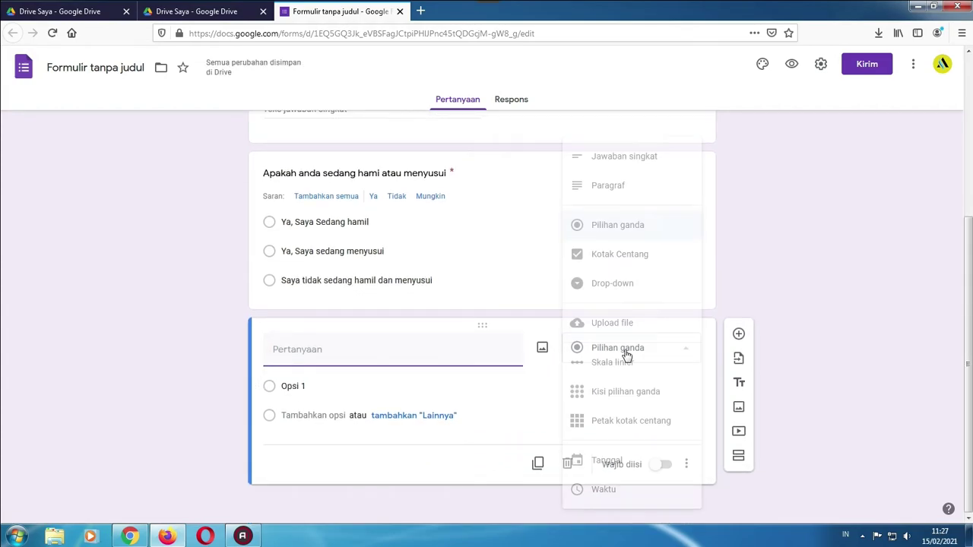
{"action": "left_click", "coordinate": [631, 260]}
{"action": "left_click", "coordinate": [354, 359]}
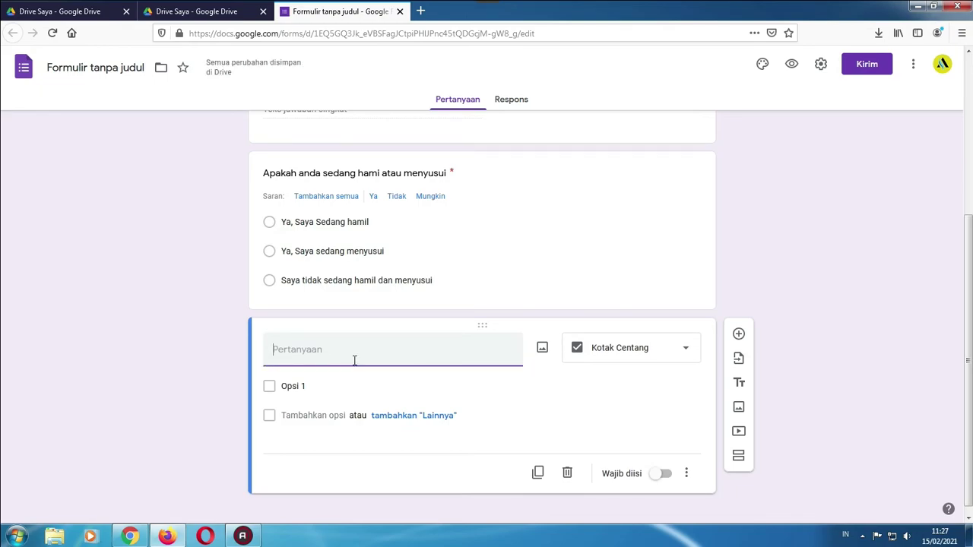
{"action": "type", "text": "Penyakit yang anda derita"}
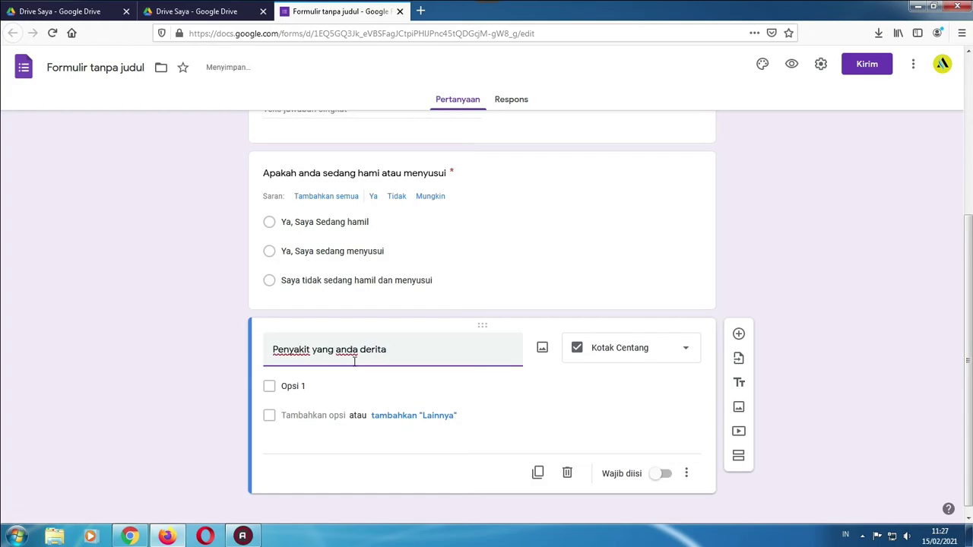
Enter the first three disease options: Asma, Tbc and Asam Urat
{"action": "left_click", "coordinate": [322, 386]}
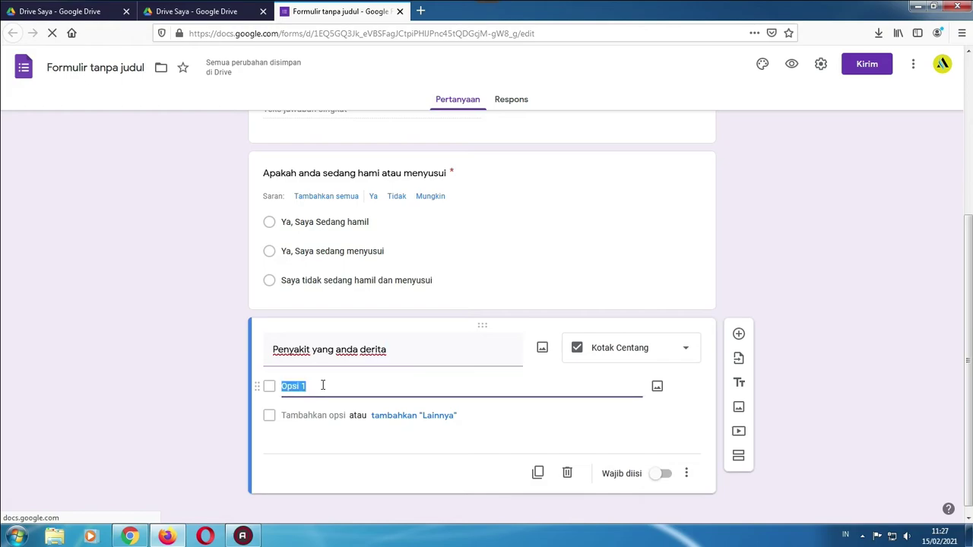
{"action": "type", "text": "Asma"}
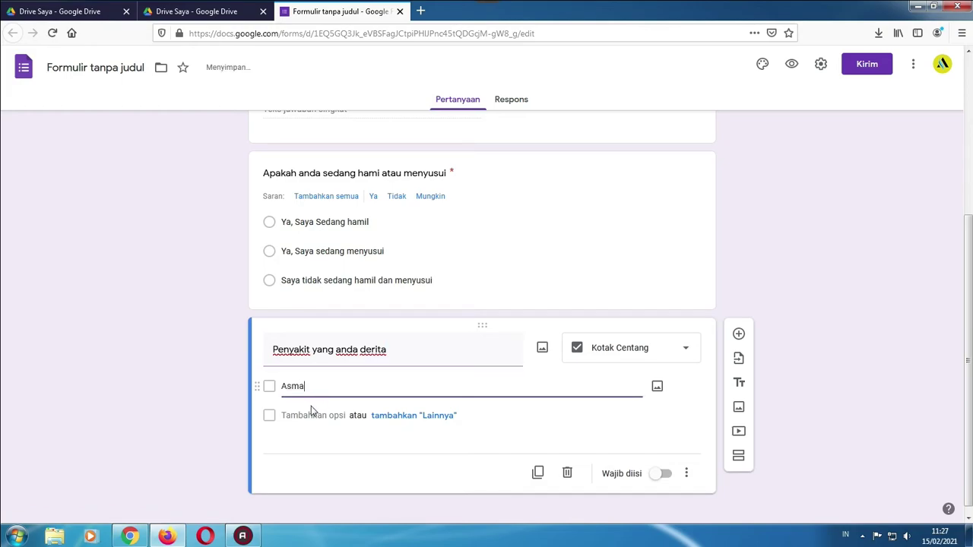
{"action": "left_click", "coordinate": [307, 415]}
{"action": "type", "text": "Tb"}
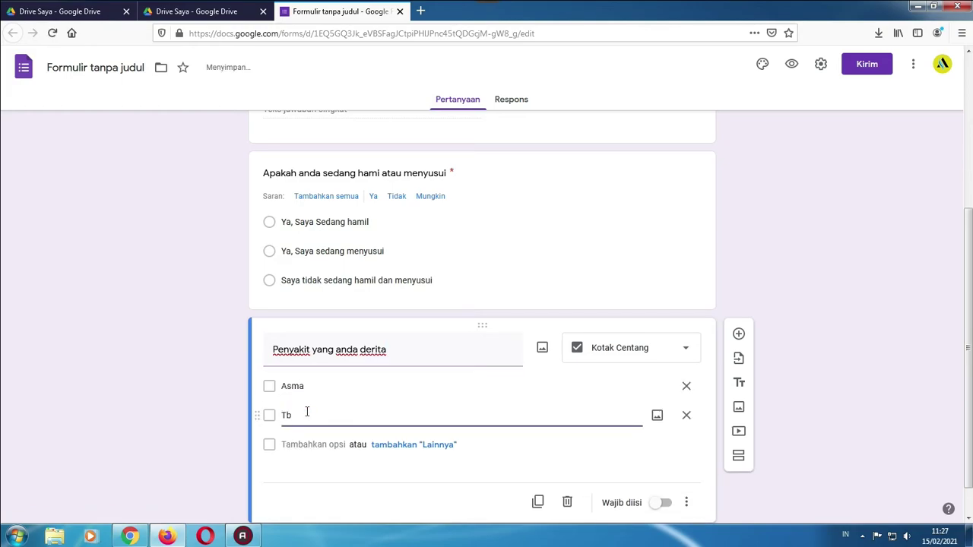
{"action": "type", "text": "c"}
{"action": "left_click", "coordinate": [305, 445]}
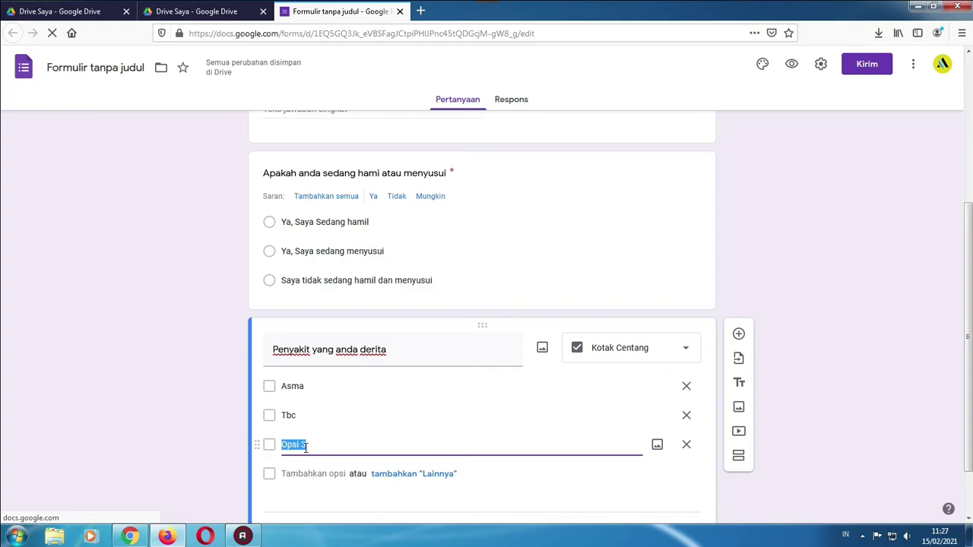
{"action": "type", "text": "Asam Urat"}
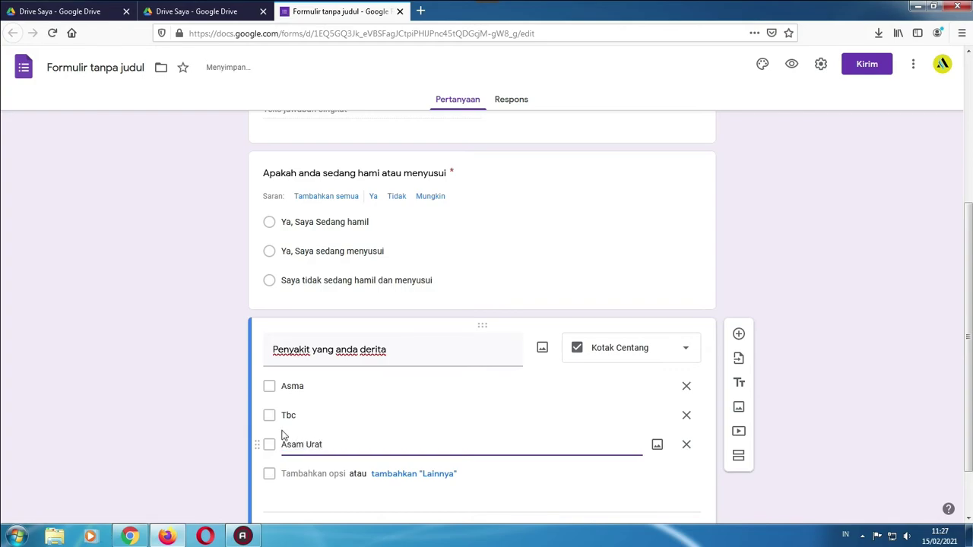
{"action": "scroll", "coordinate": [287, 441], "scroll_direction": "down", "scroll_amount": 2}
Add the options Maag and Lainnya and switch on Wajib diisi
{"action": "left_click", "coordinate": [309, 409]}
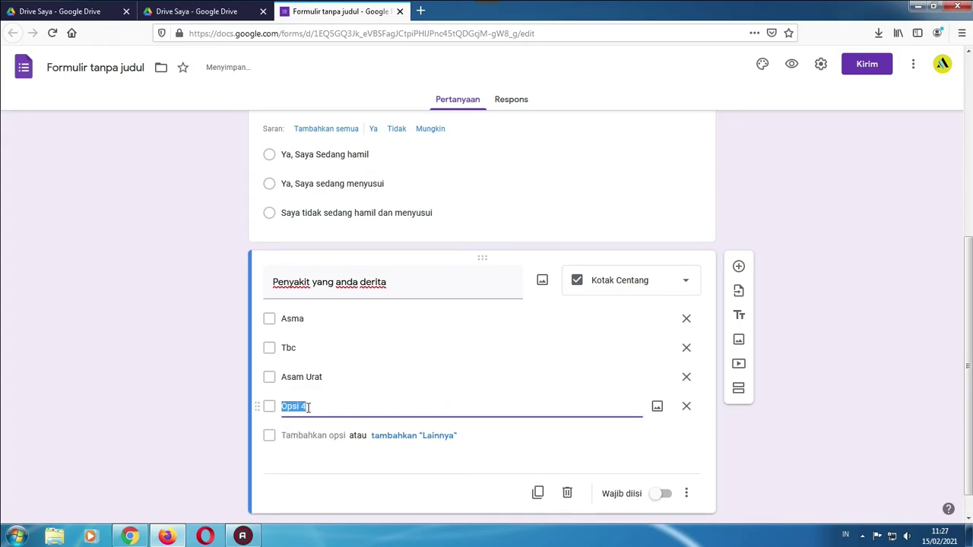
{"action": "type", "text": "Maag"}
{"action": "left_click", "coordinate": [304, 434]}
{"action": "type", "text": "Lainnya"}
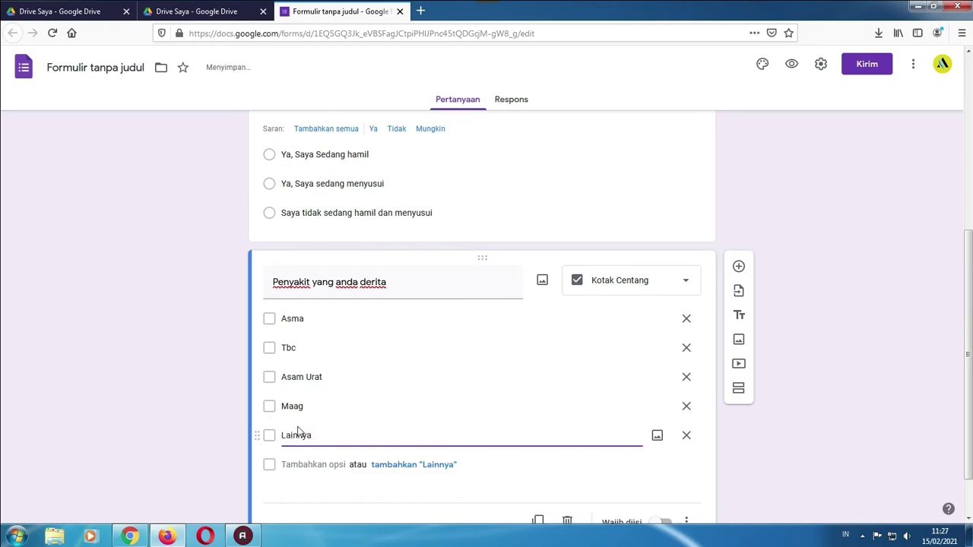
{"action": "scroll", "coordinate": [365, 345], "scroll_direction": "down", "scroll_amount": 1}
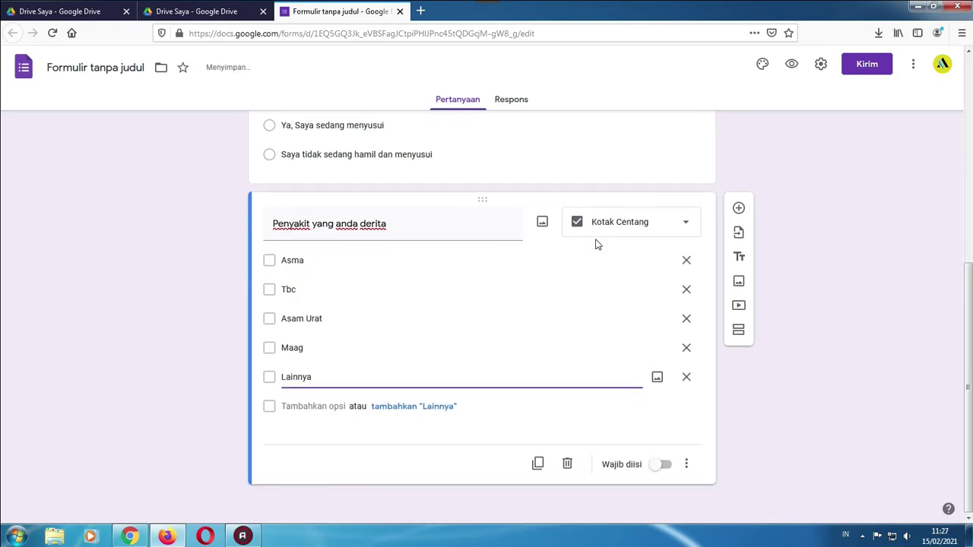
{"action": "left_click", "coordinate": [669, 464]}
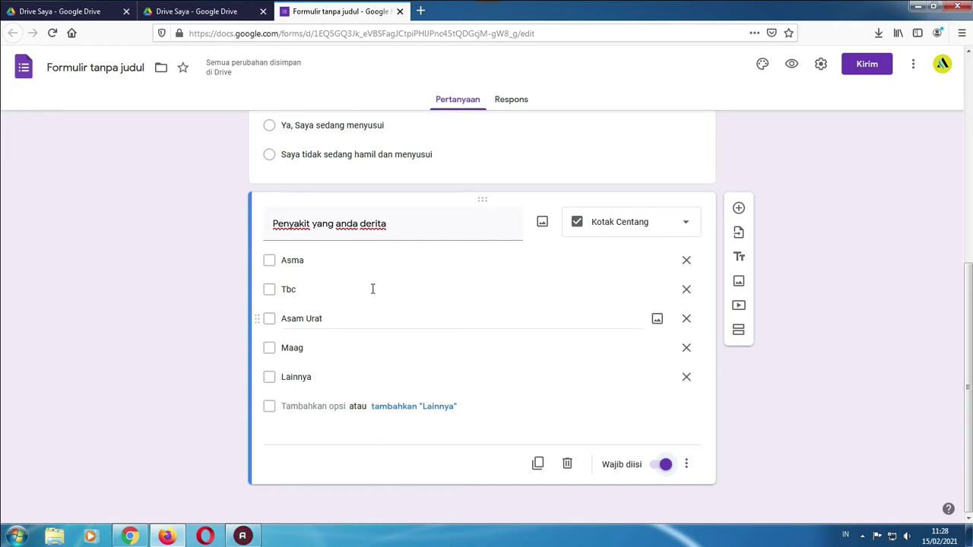
Add a new question below the disease checklist; try File upload, then cancel it with Batal
{"action": "left_click", "coordinate": [738, 208]}
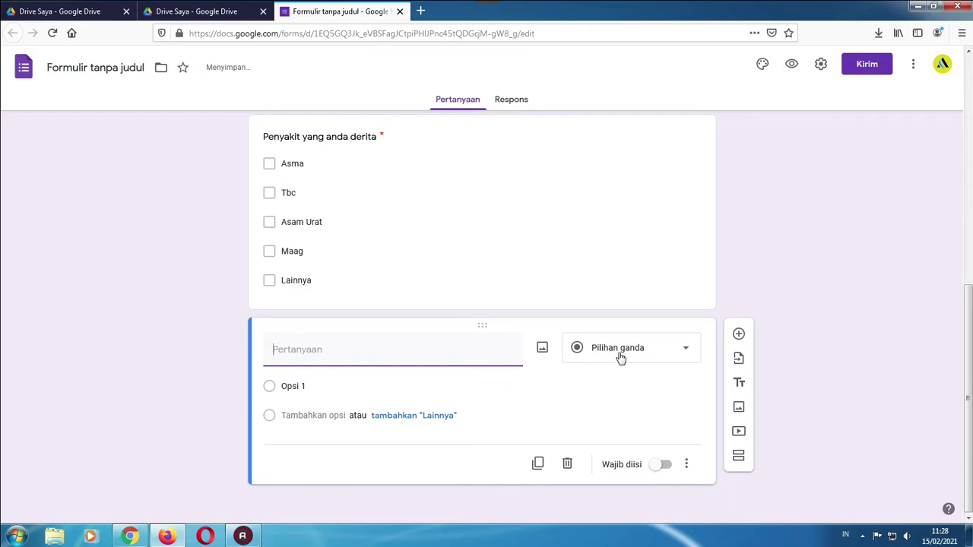
{"action": "left_click", "coordinate": [619, 355]}
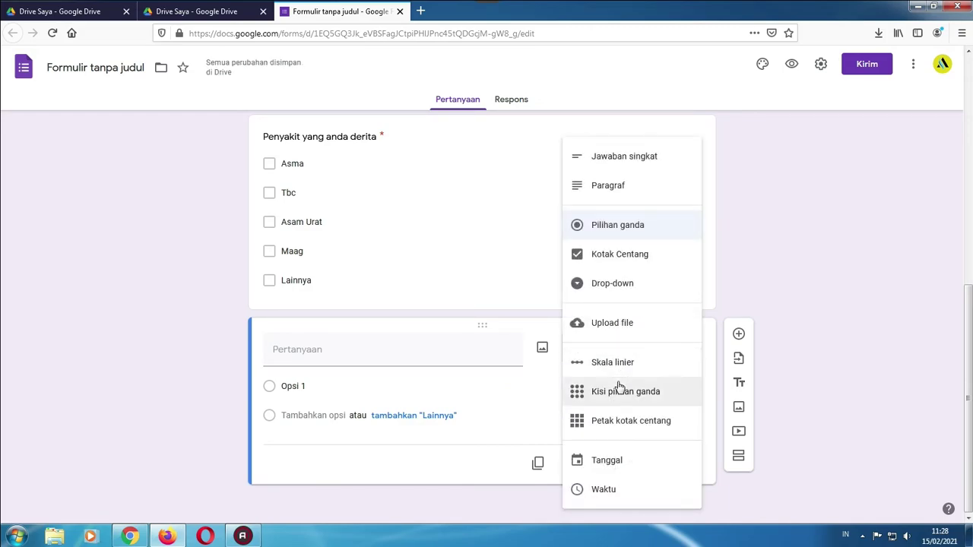
{"action": "left_click", "coordinate": [609, 327]}
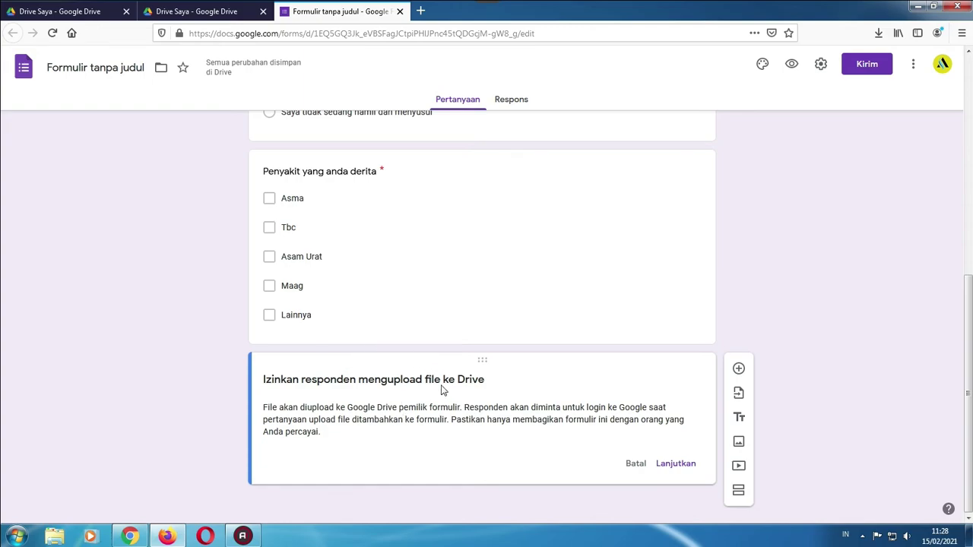
{"action": "left_click", "coordinate": [196, 11]}
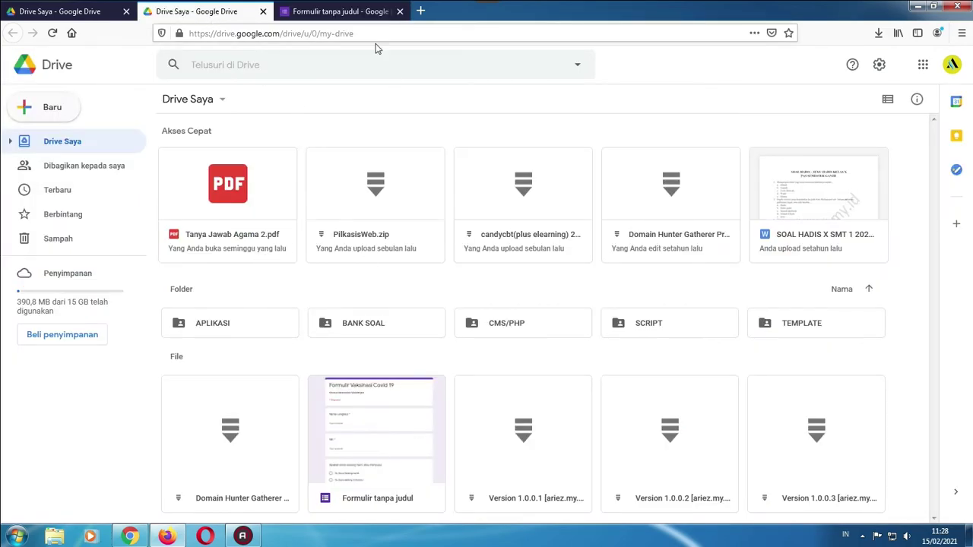
{"action": "left_click", "coordinate": [346, 11]}
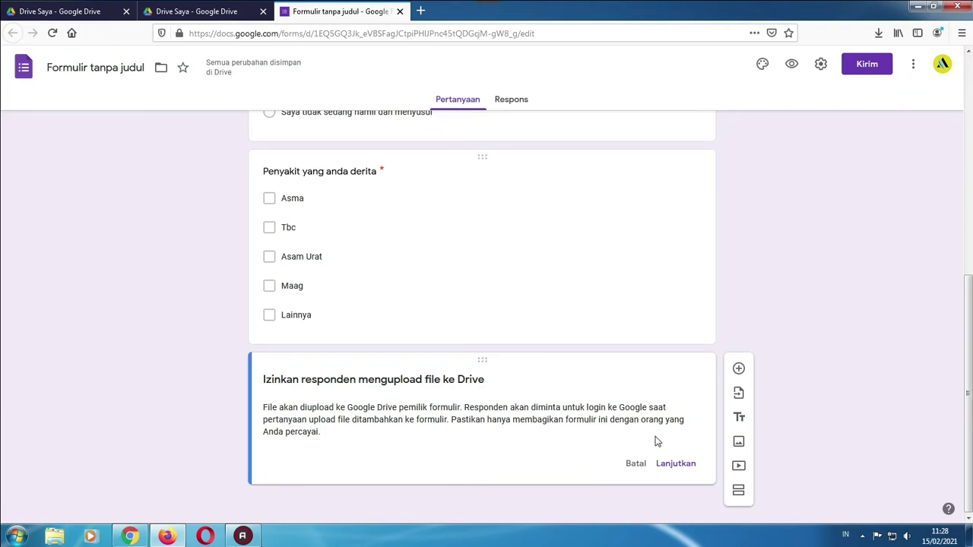
{"action": "left_click", "coordinate": [635, 463]}
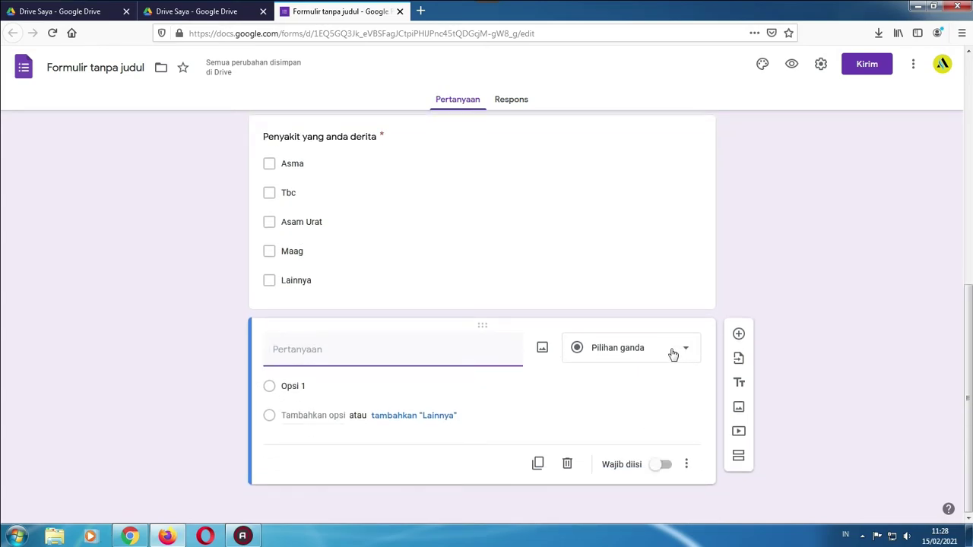
Set the new question's type to Kisi pilihan ganda (multiple-choice grid)
{"action": "left_click", "coordinate": [673, 354]}
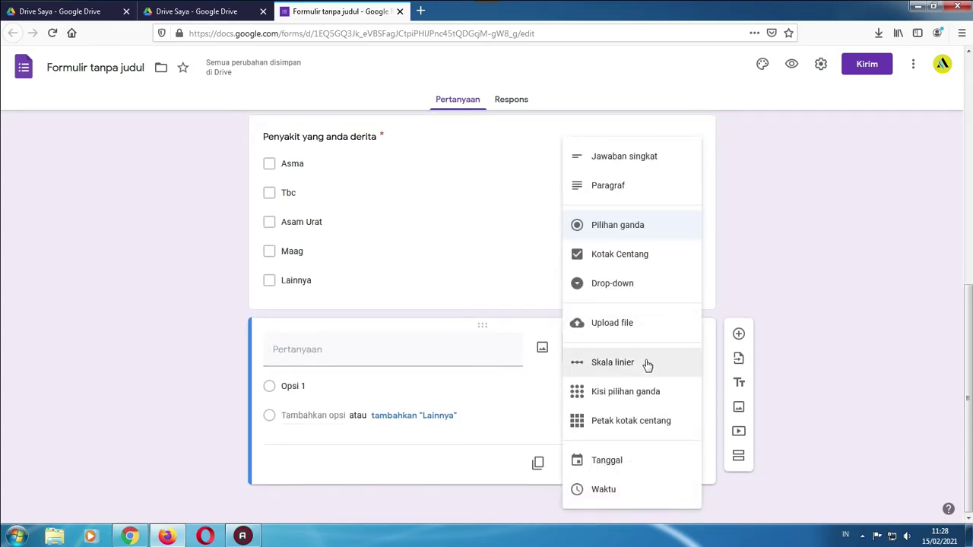
{"action": "left_click", "coordinate": [619, 394]}
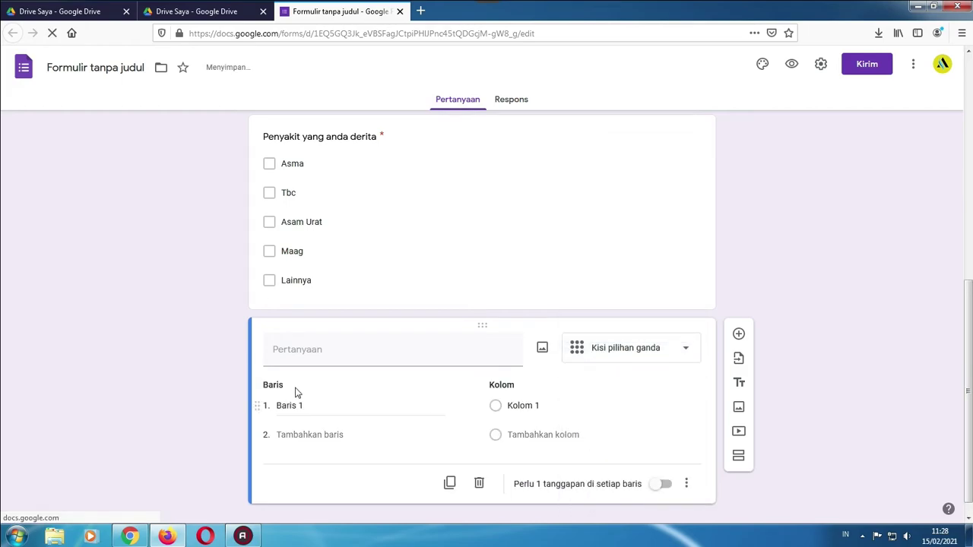
{"action": "left_click", "coordinate": [662, 351]}
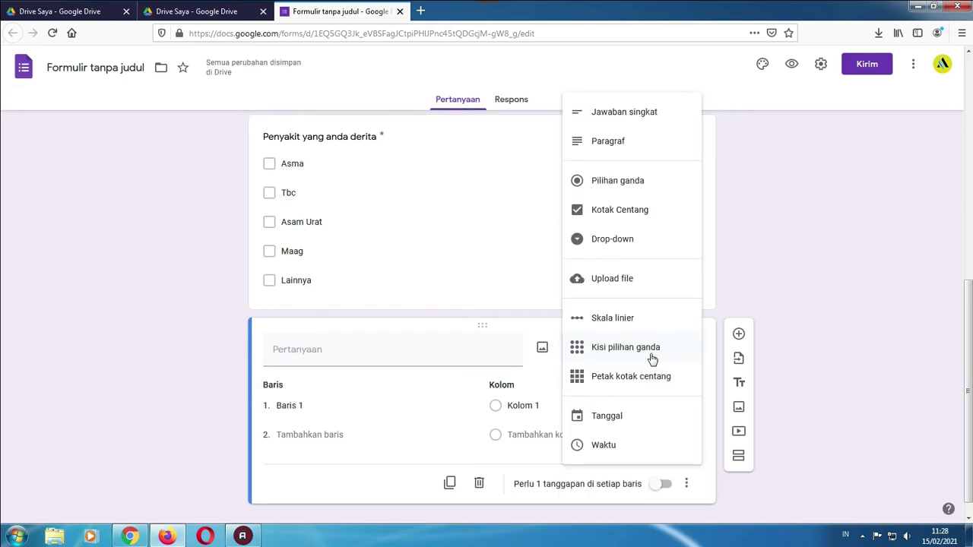
Make the question a drop-down titled 'Apakah anda pernah terjangkit Covid'
{"action": "left_click", "coordinate": [614, 252]}
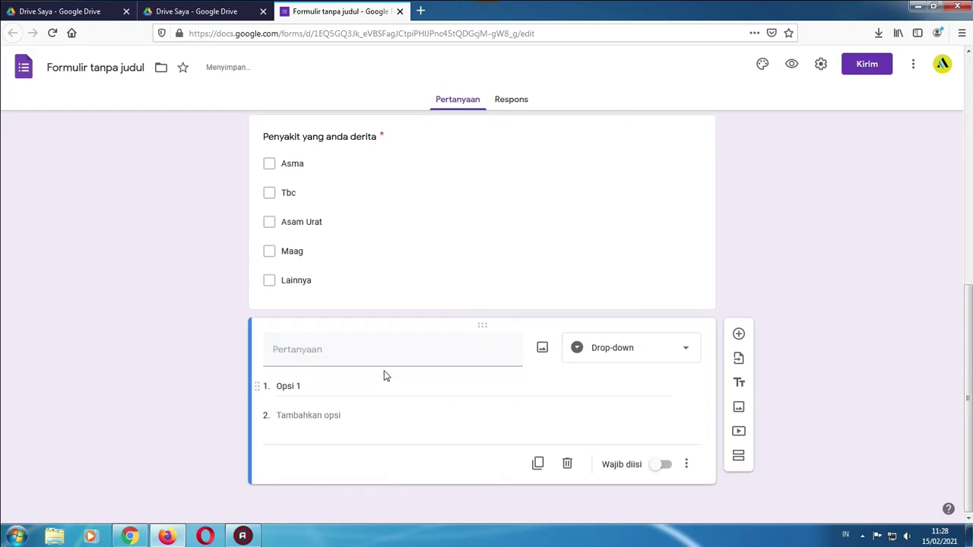
{"action": "left_click", "coordinate": [660, 360]}
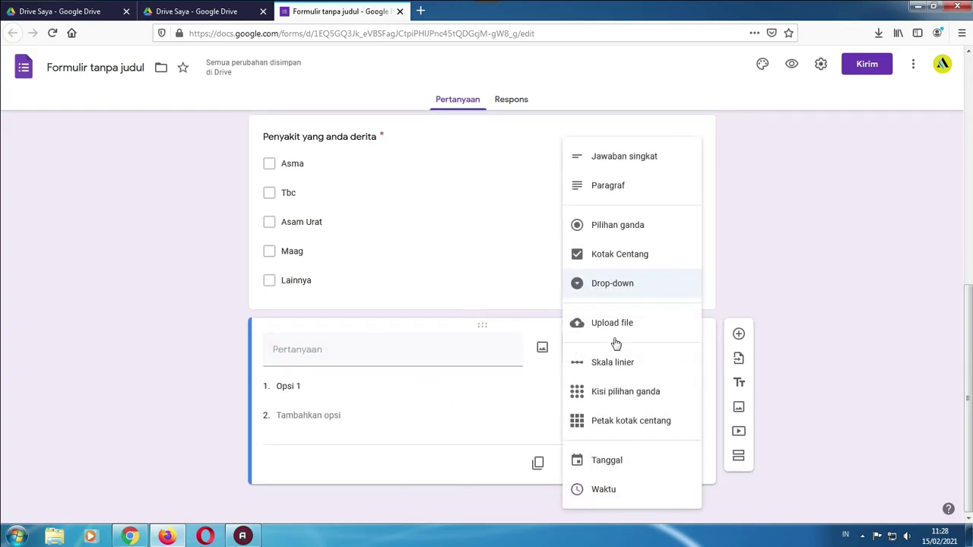
{"action": "left_click", "coordinate": [449, 348]}
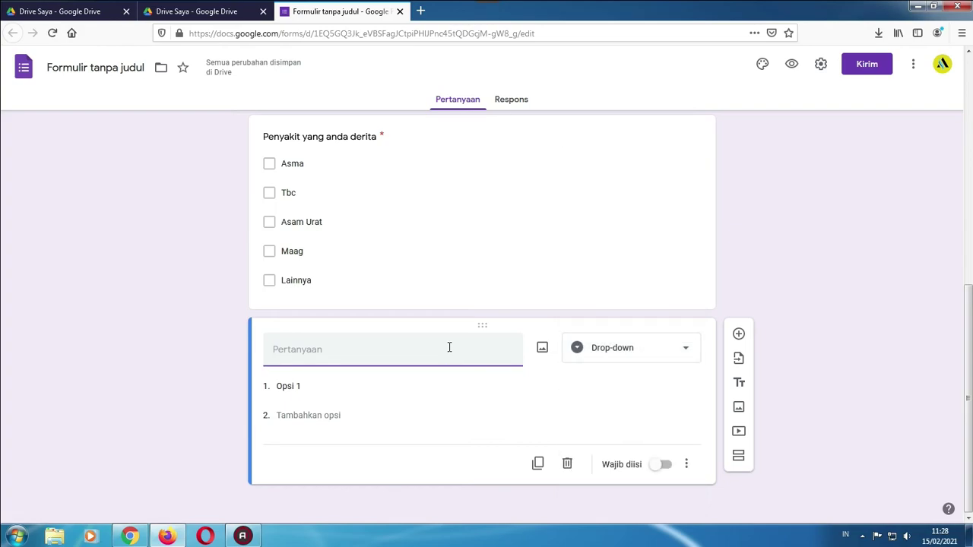
{"action": "type", "text": "Apakah anda "}
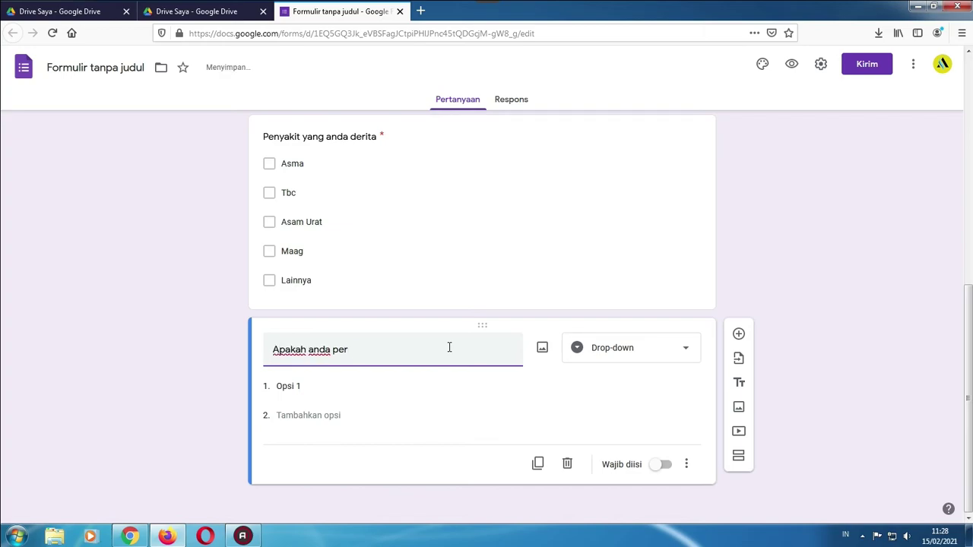
{"action": "type", "text": "pernah terjangkit Covid"}
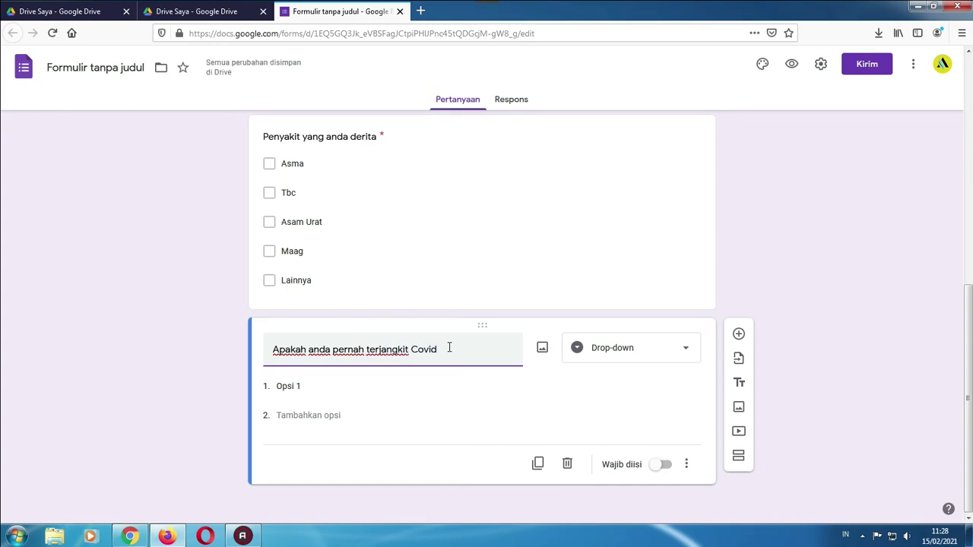
Give the drop-down the options Pernah and Tidak, and turn on Wajib diisi
{"action": "left_click", "coordinate": [373, 410]}
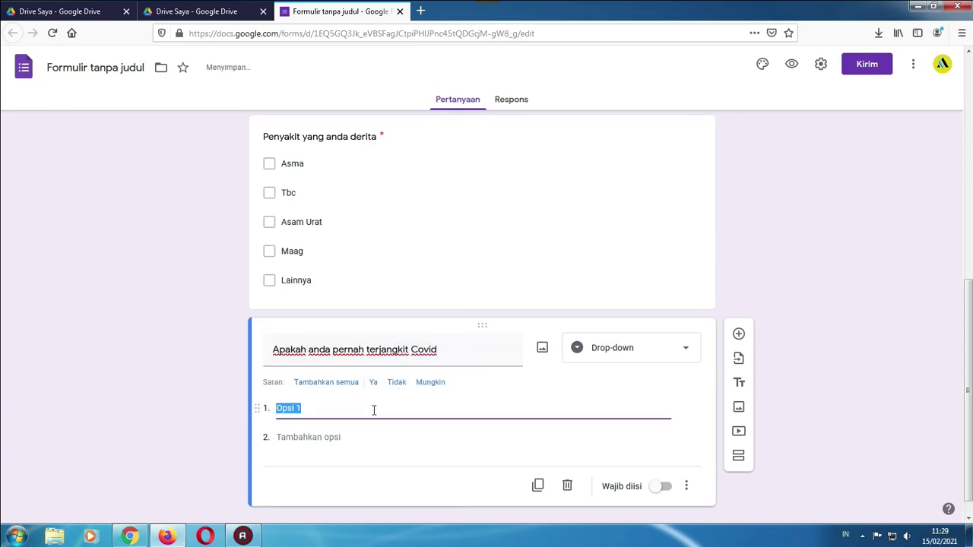
{"action": "type", "text": "Ya"}
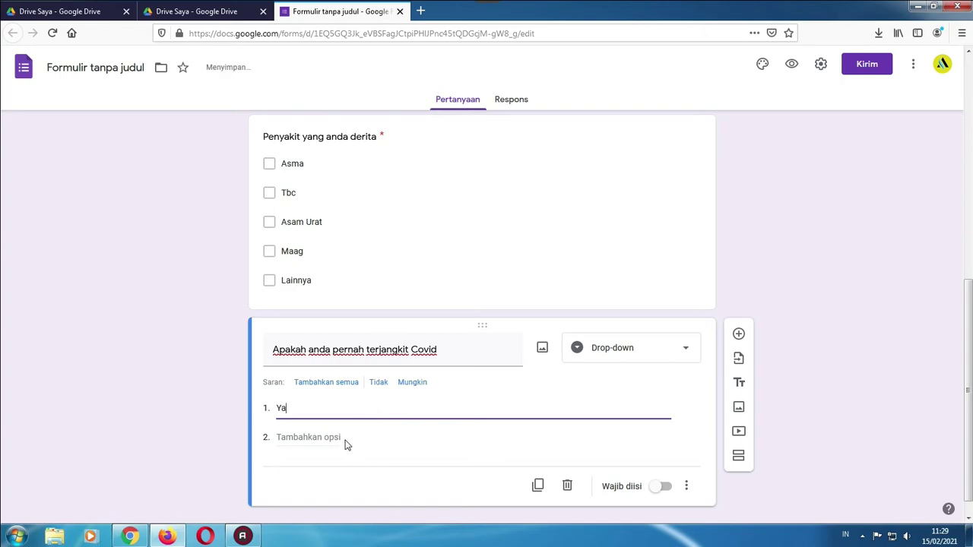
{"action": "left_click", "coordinate": [352, 430]}
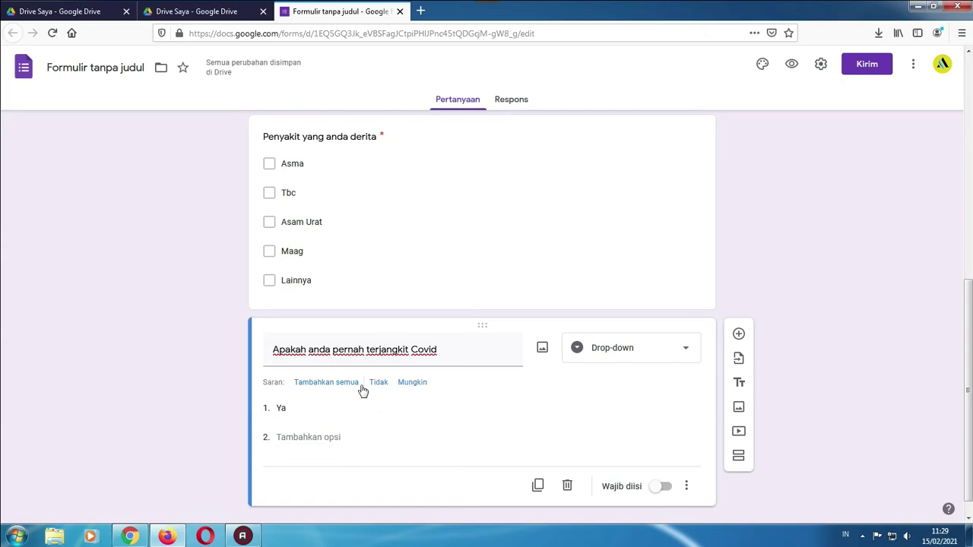
{"action": "left_click", "coordinate": [328, 436]}
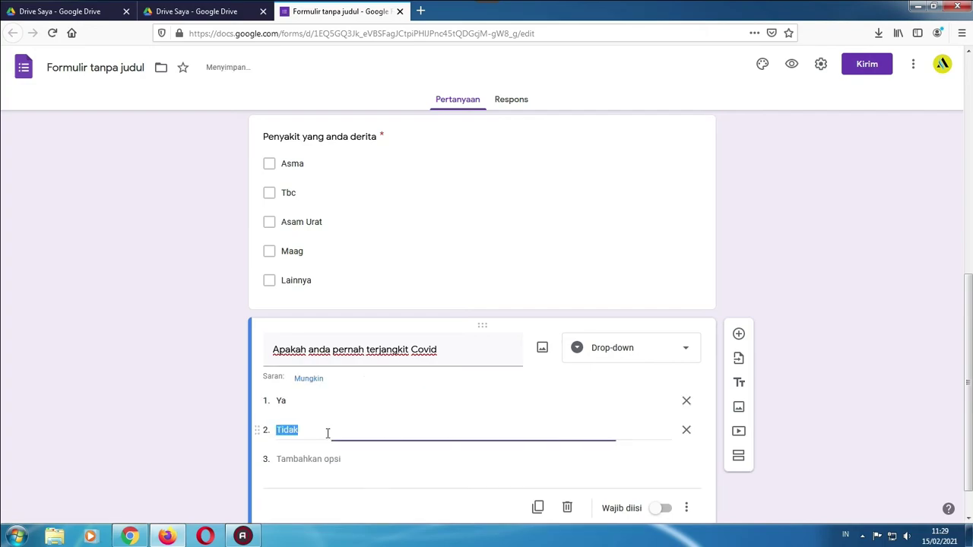
{"action": "type", "text": "P"}
{"action": "left_click", "coordinate": [280, 402]}
{"action": "type", "text": "Pern"}
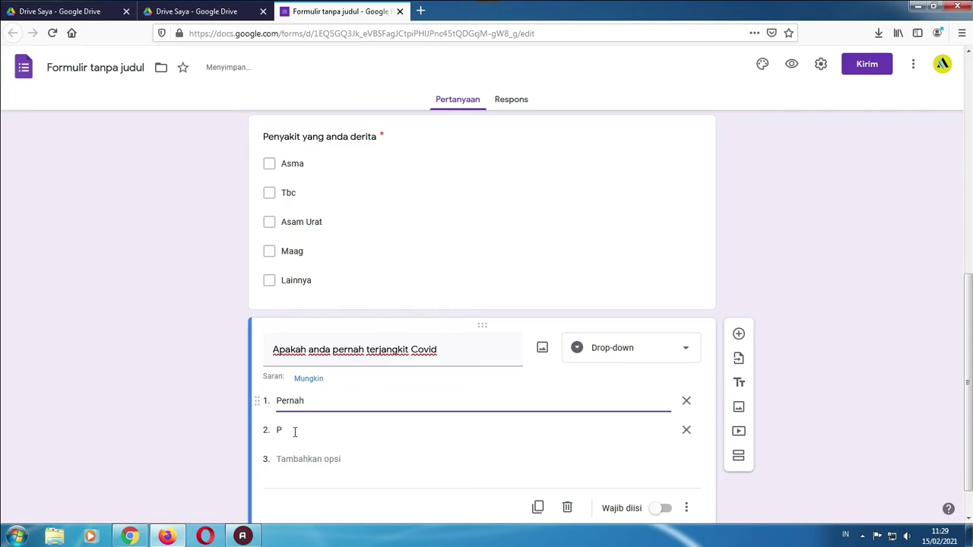
{"action": "left_click", "coordinate": [278, 426]}
{"action": "type", "text": "Tid"}
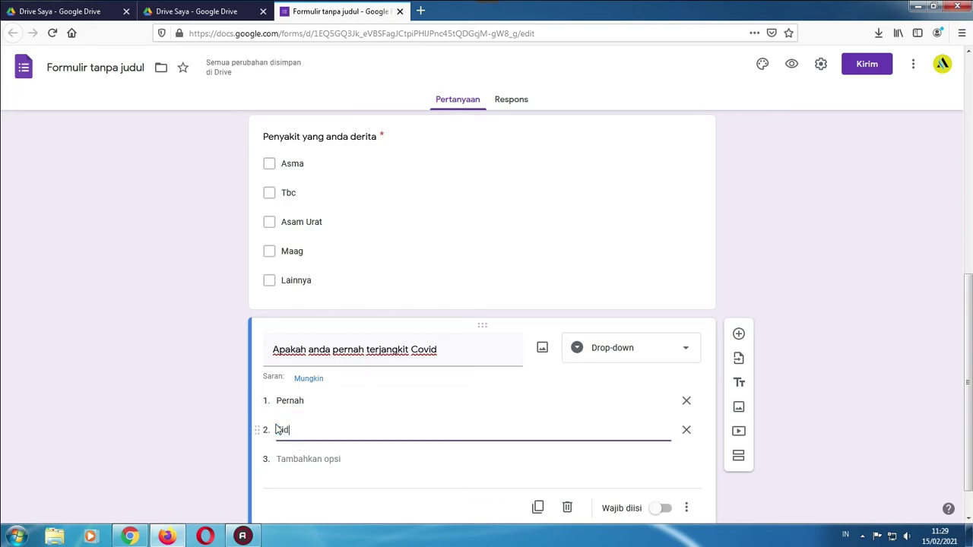
{"action": "type", "text": "ak"}
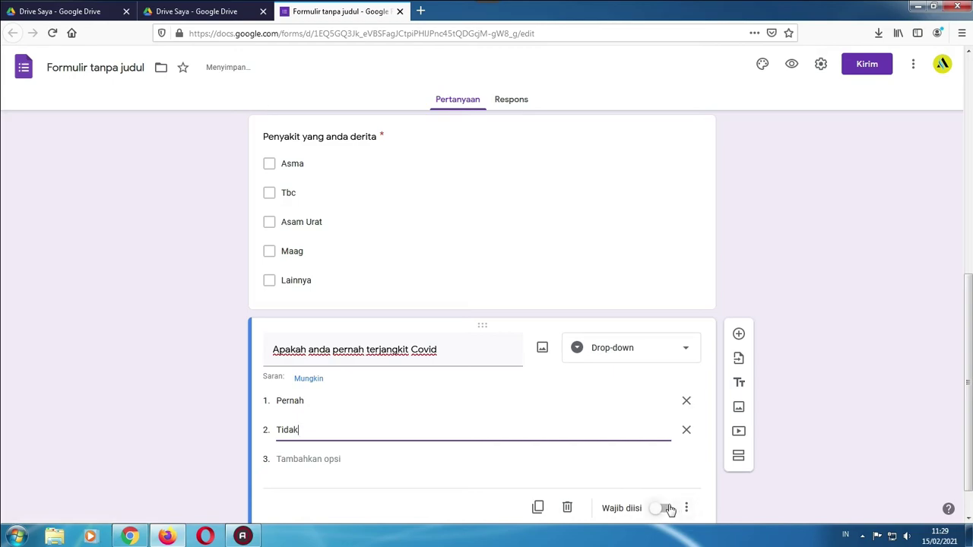
{"action": "left_click", "coordinate": [668, 508]}
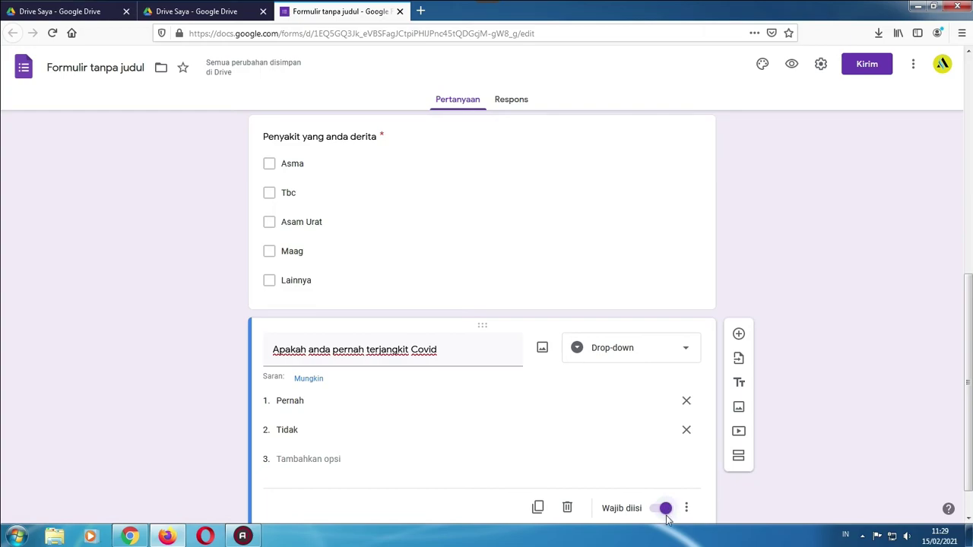
{"action": "scroll", "coordinate": [669, 517], "scroll_direction": "down", "scroll_amount": 1}
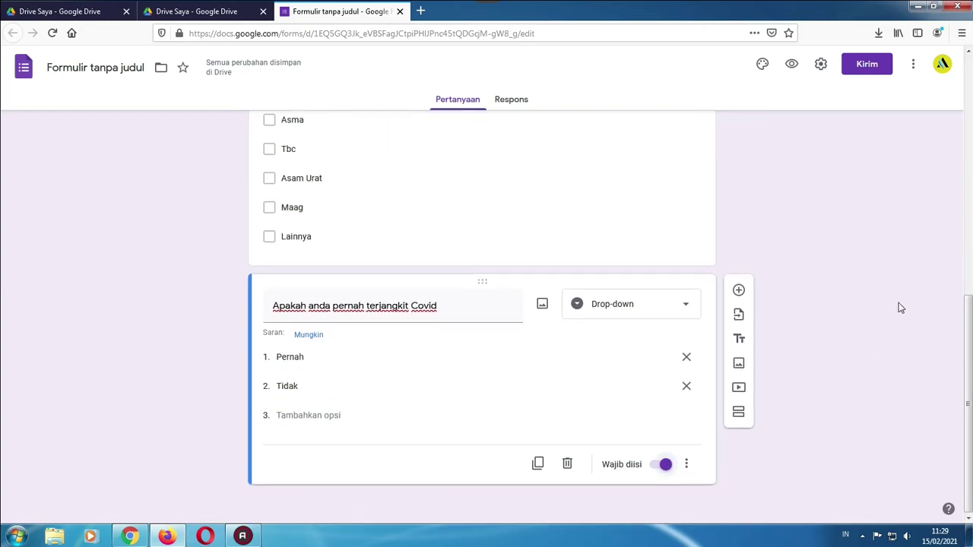
Name the form file 'Formulir Vaksinasi Covid 19' and open the Kirim formulir dialog
{"action": "scroll", "coordinate": [843, 358], "scroll_direction": "up", "scroll_amount": 10}
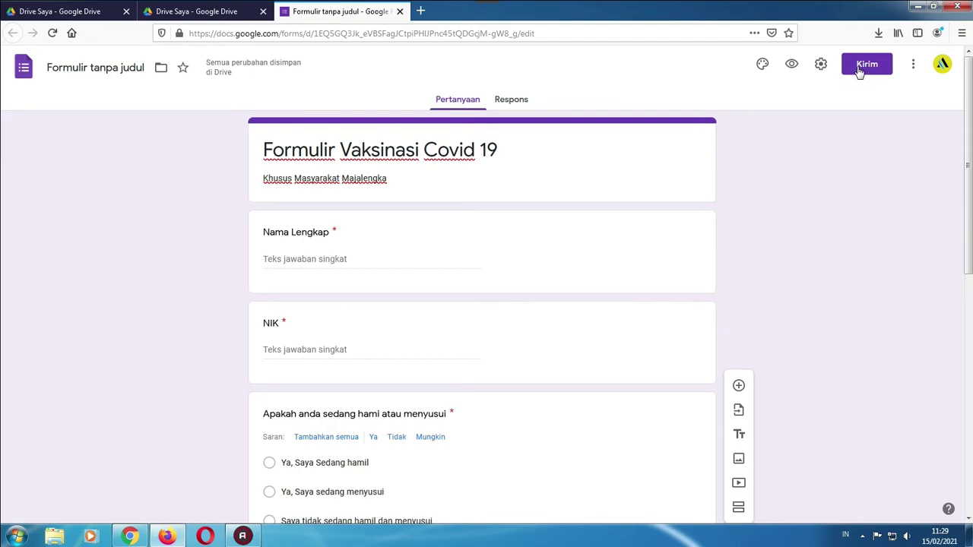
{"action": "left_click", "coordinate": [118, 69]}
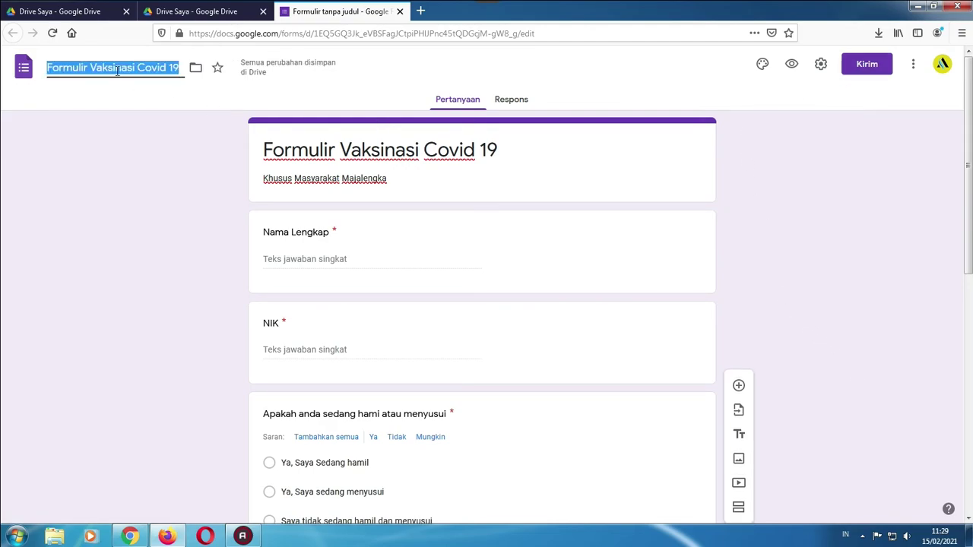
{"action": "left_click", "coordinate": [152, 126]}
{"action": "left_click", "coordinate": [123, 67]}
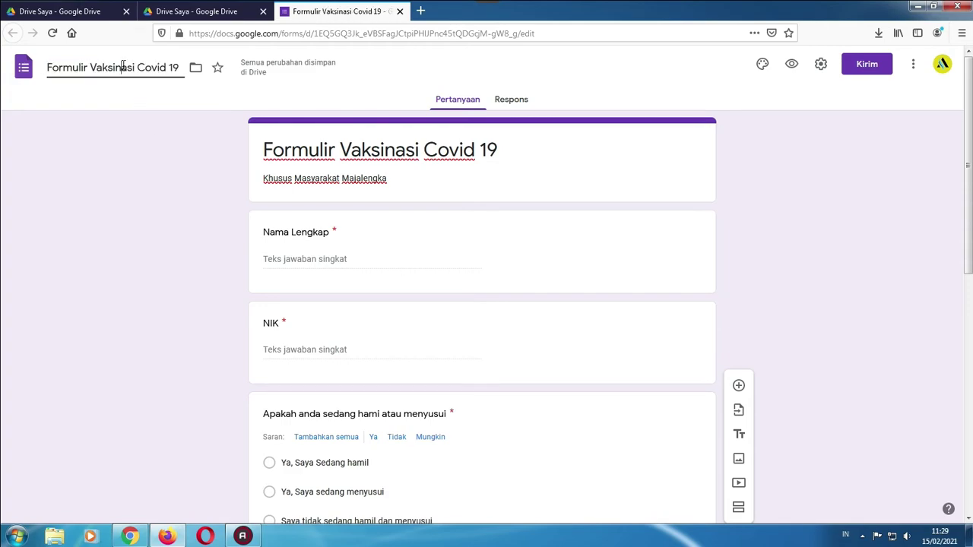
{"action": "scroll", "coordinate": [202, 224], "scroll_direction": "down", "scroll_amount": 6}
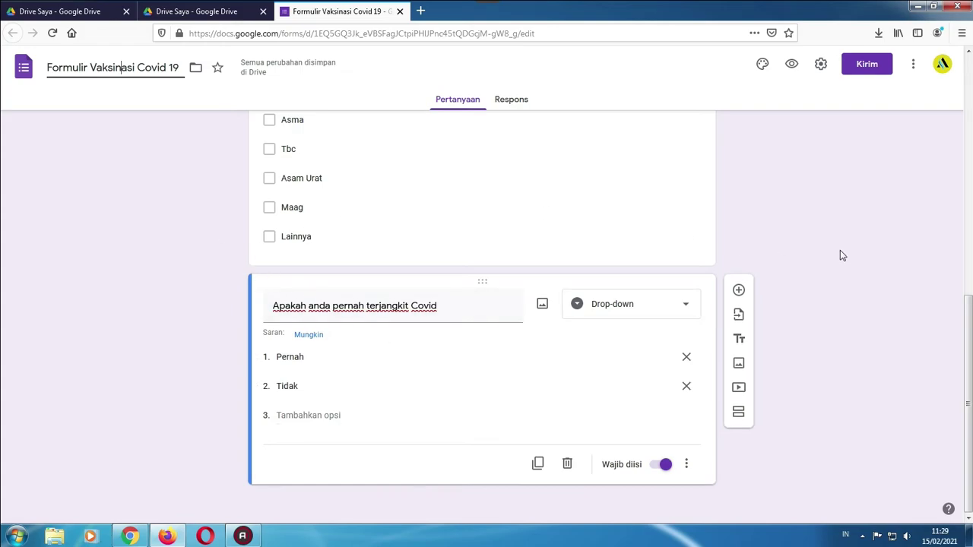
{"action": "scroll", "coordinate": [840, 250], "scroll_direction": "up", "scroll_amount": 6}
{"action": "left_click", "coordinate": [866, 65]}
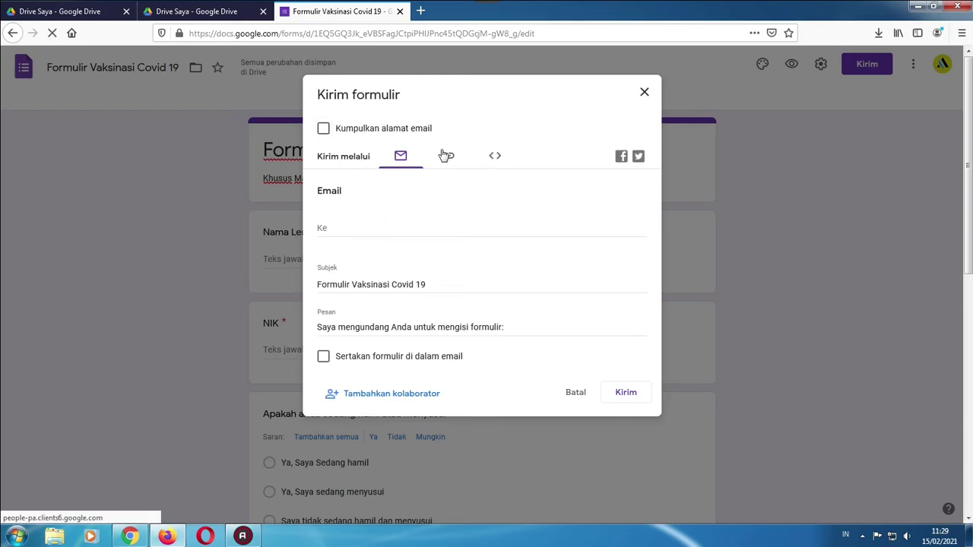
Copy the link with Perpendek URL turned on, then close the Kirim formulir dialog
{"action": "left_click", "coordinate": [448, 157]}
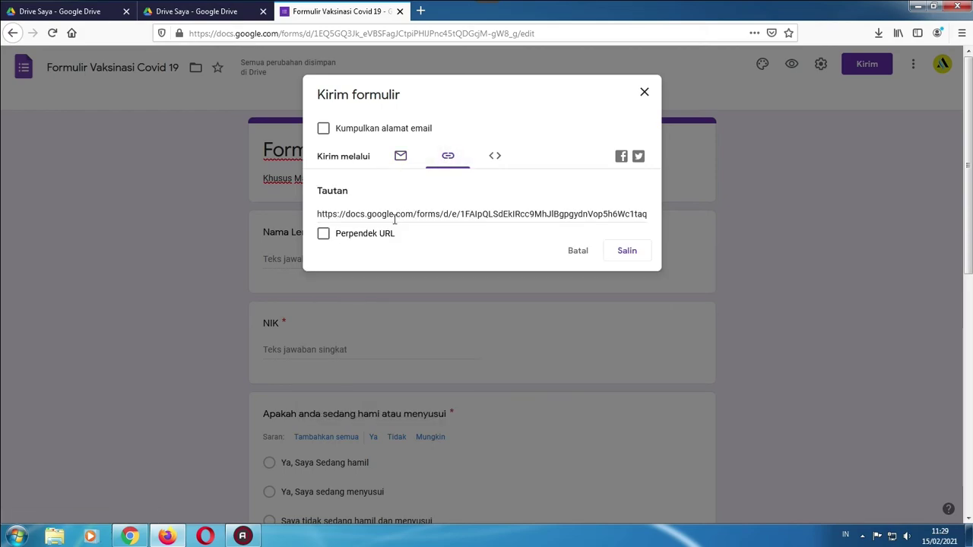
{"action": "left_click", "coordinate": [324, 234]}
{"action": "left_click", "coordinate": [475, 214]}
{"action": "left_click", "coordinate": [476, 214]}
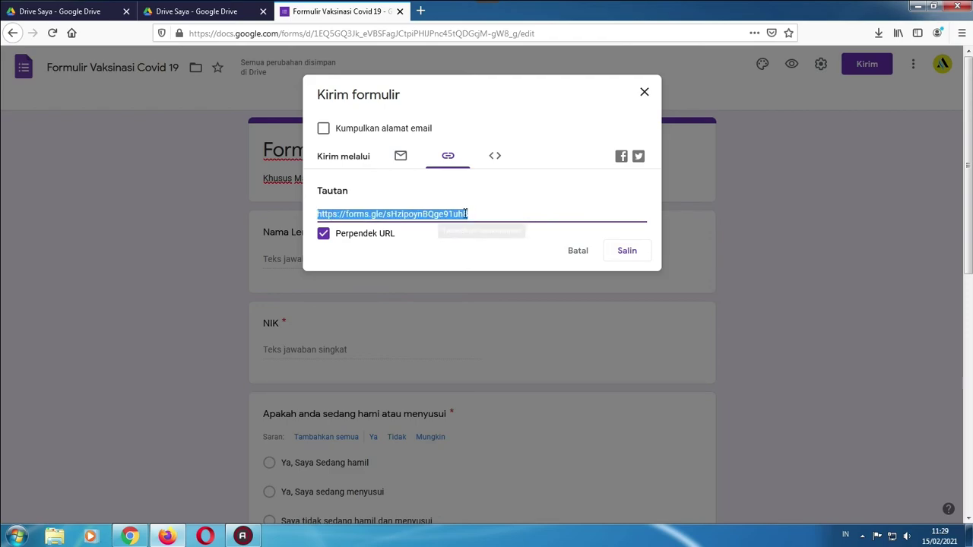
{"action": "right_click", "coordinate": [466, 214]}
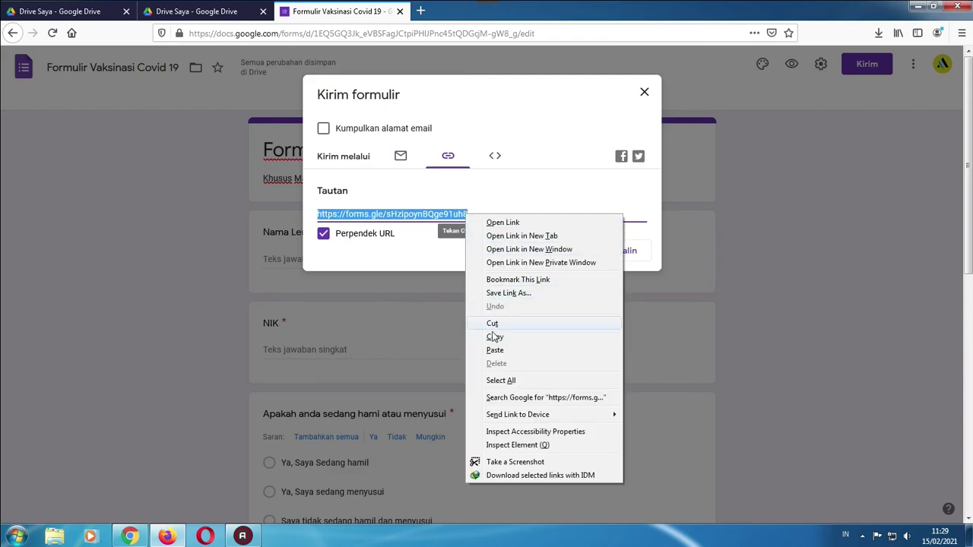
{"action": "left_click", "coordinate": [462, 192]}
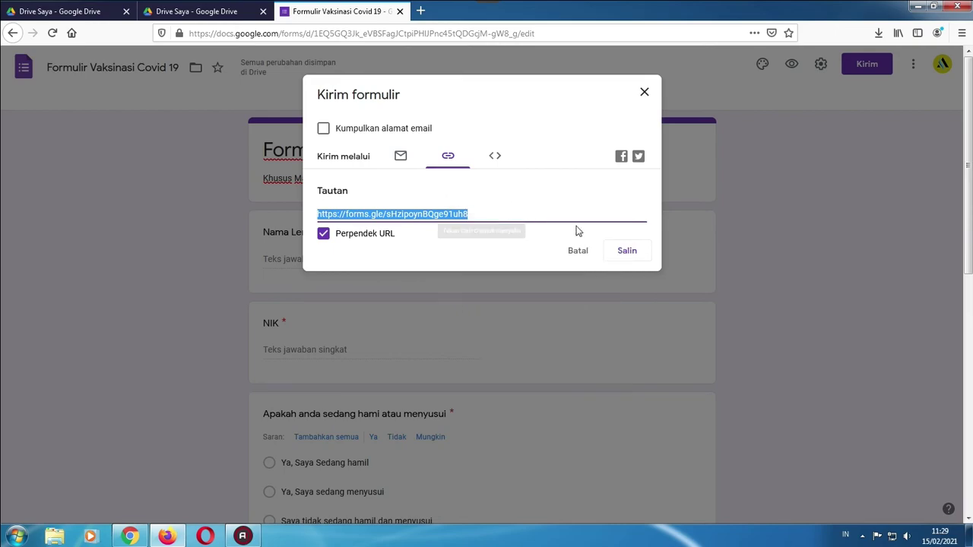
{"action": "left_click", "coordinate": [629, 254]}
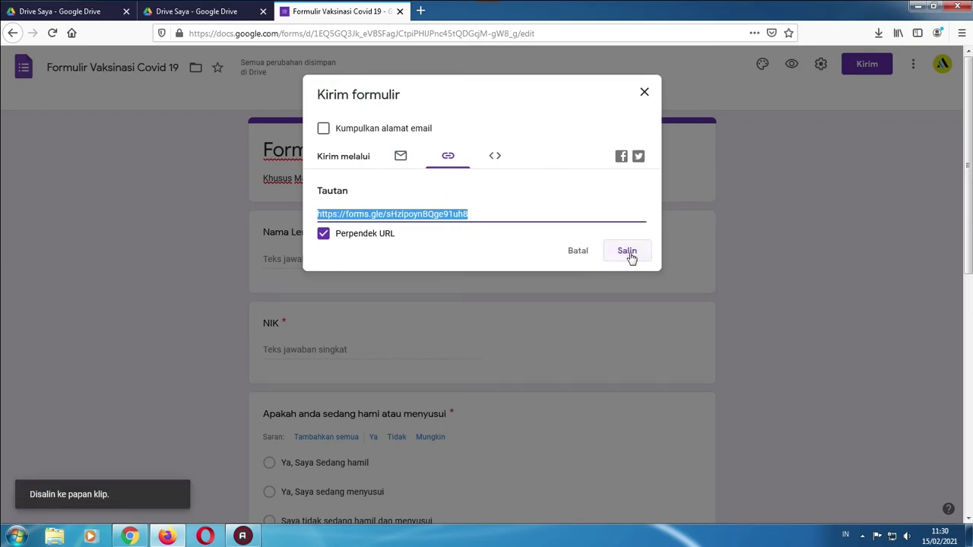
{"action": "left_click", "coordinate": [644, 94]}
{"action": "scroll", "coordinate": [834, 262], "scroll_direction": "down", "scroll_amount": 2}
{"action": "scroll", "coordinate": [834, 268], "scroll_direction": "up", "scroll_amount": 2}
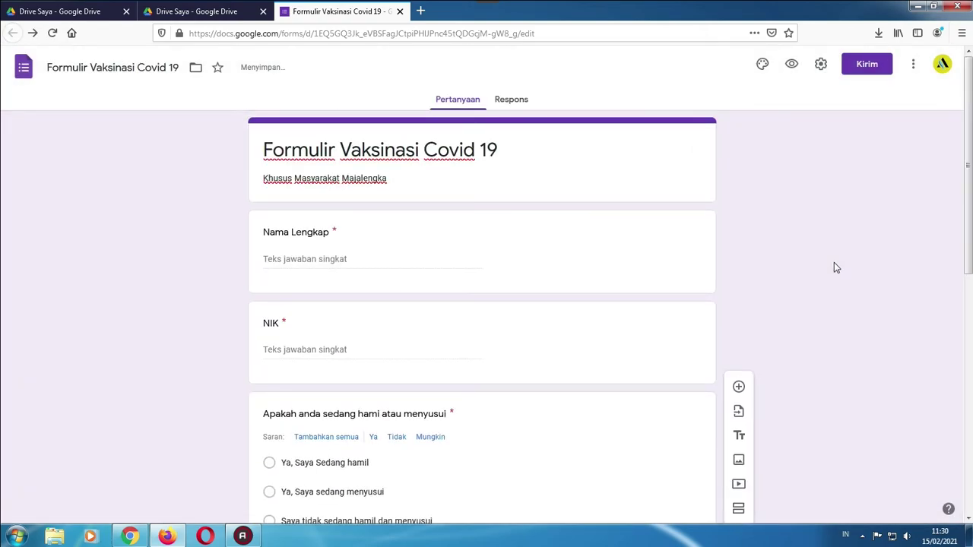
Paste the short form link into a new browser tab and scroll through the live form
{"action": "left_click", "coordinate": [421, 12]}
{"action": "right_click", "coordinate": [438, 33]}
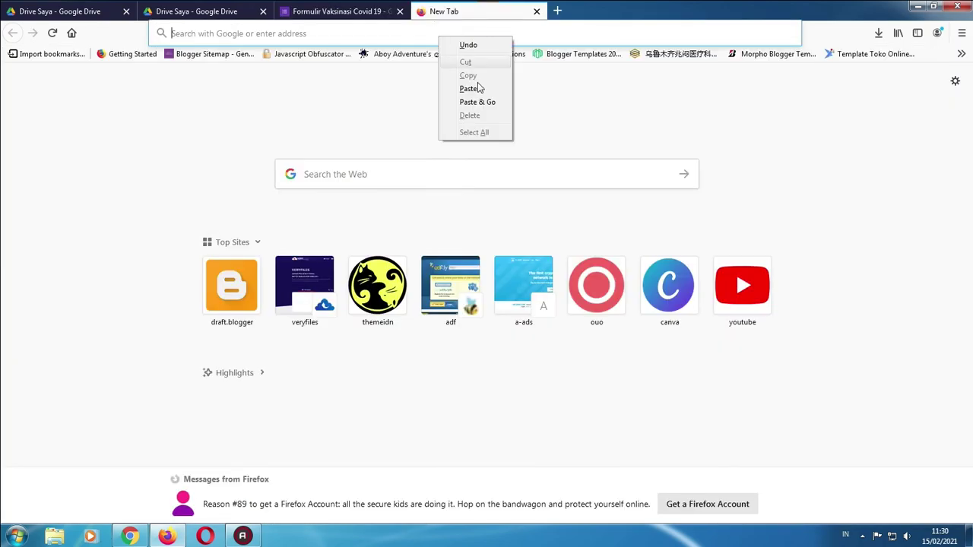
{"action": "left_click", "coordinate": [477, 99]}
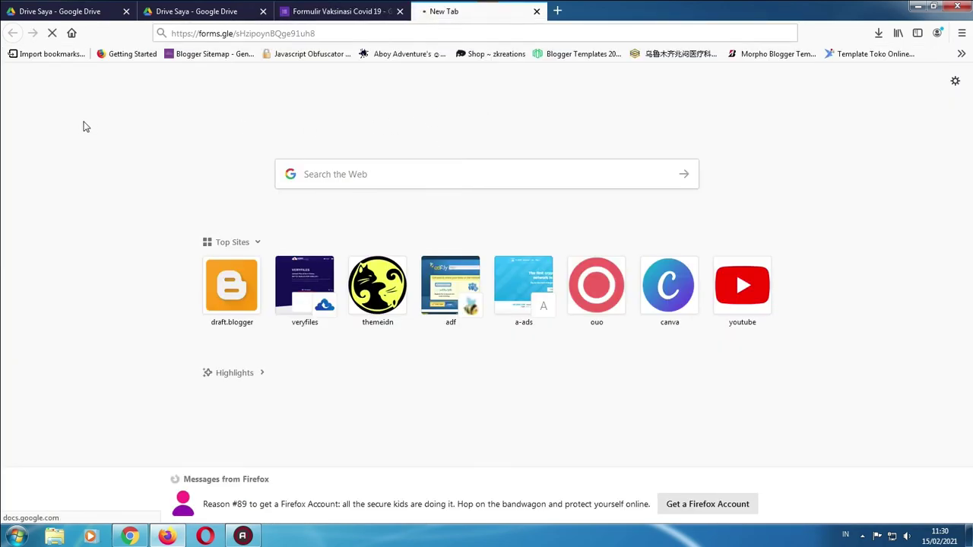
{"action": "scroll", "coordinate": [195, 152], "scroll_direction": "down", "scroll_amount": 5}
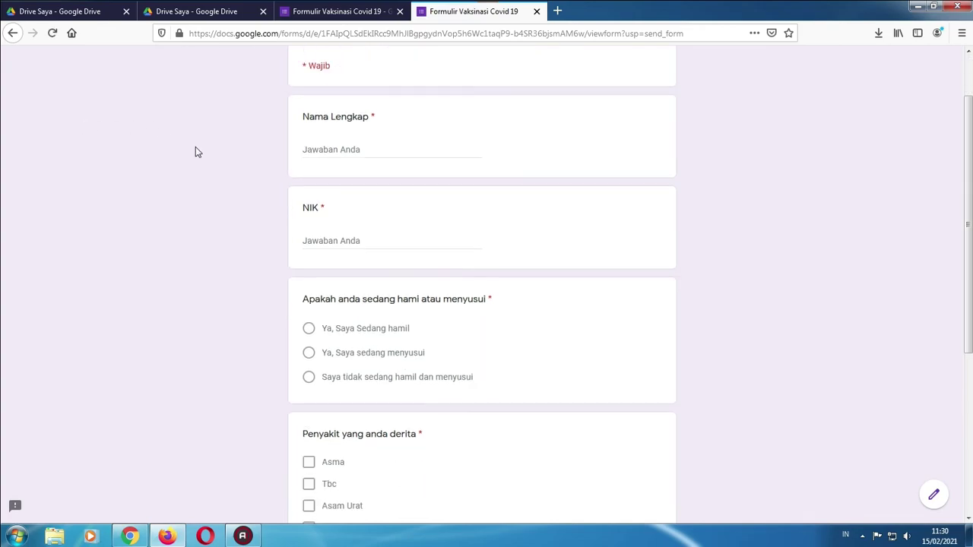
{"action": "scroll", "coordinate": [195, 153], "scroll_direction": "up", "scroll_amount": 2}
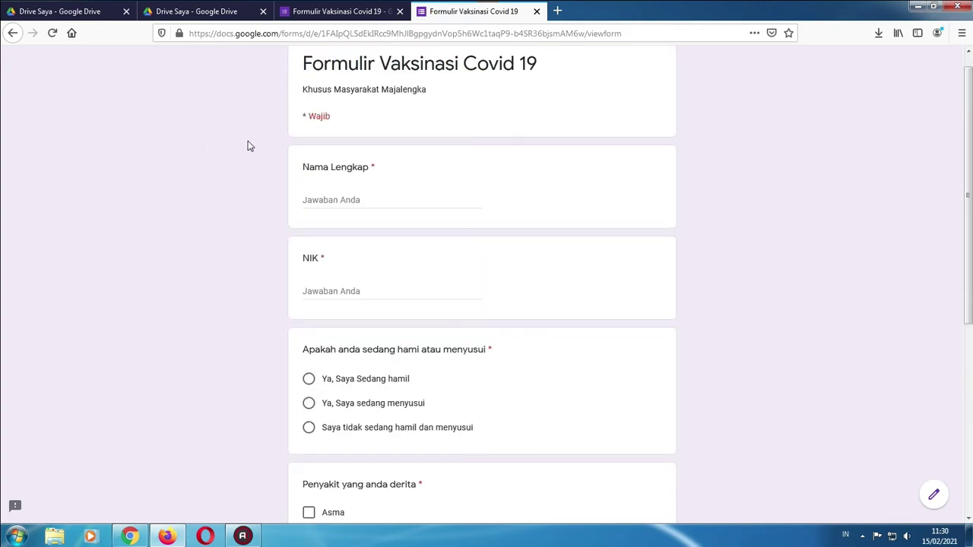
{"action": "scroll", "coordinate": [323, 121], "scroll_direction": "up", "scroll_amount": 1}
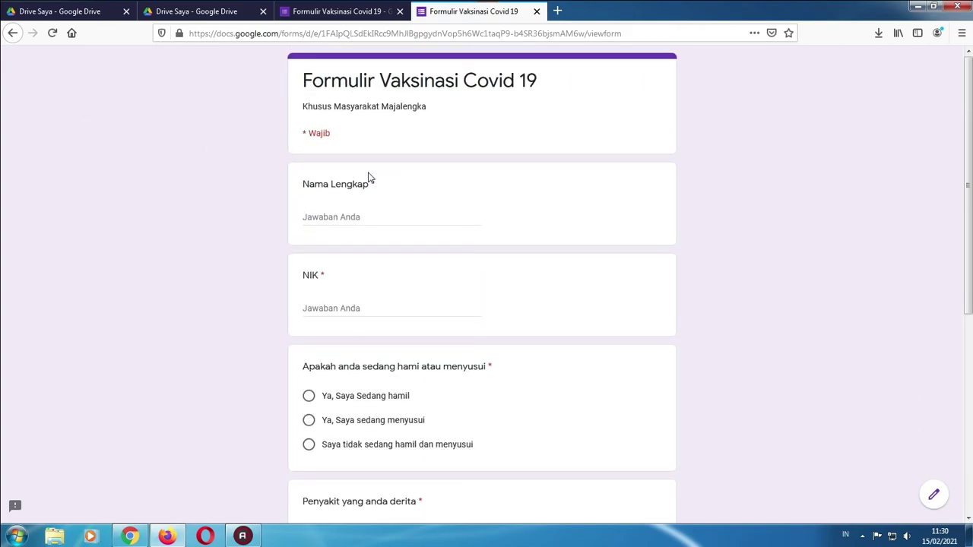
{"action": "scroll", "coordinate": [332, 174], "scroll_direction": "down", "scroll_amount": 4}
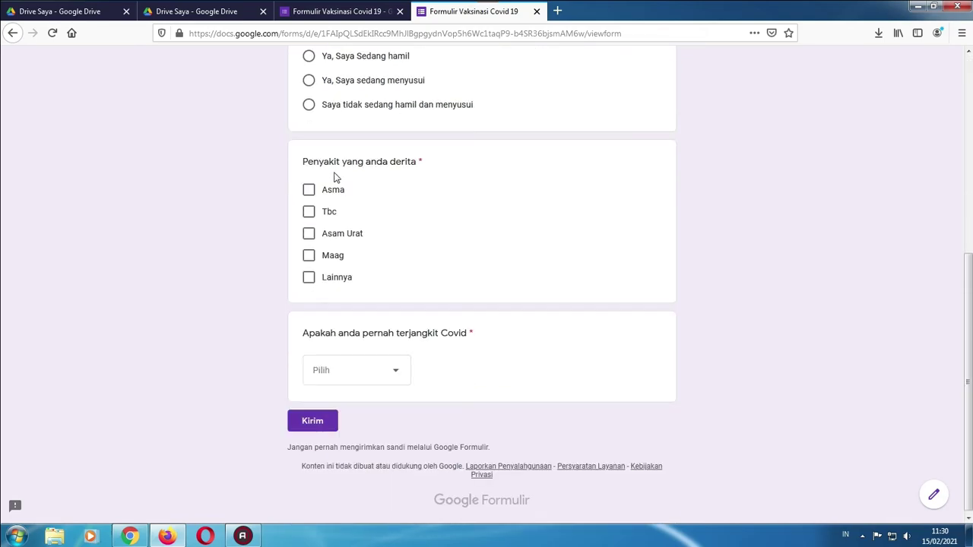
{"action": "scroll", "coordinate": [341, 191], "scroll_direction": "up", "scroll_amount": 3}
Fill in the respondent's Nama Lengkap and NIK fields with test values
{"action": "scroll", "coordinate": [332, 156], "scroll_direction": "up", "scroll_amount": 1}
{"action": "left_click", "coordinate": [344, 216]}
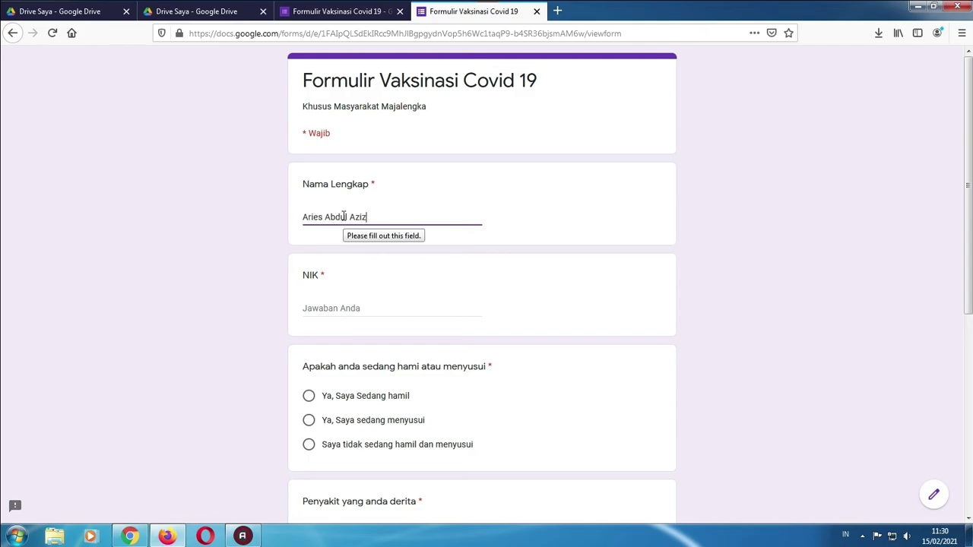
{"action": "left_click", "coordinate": [358, 305]}
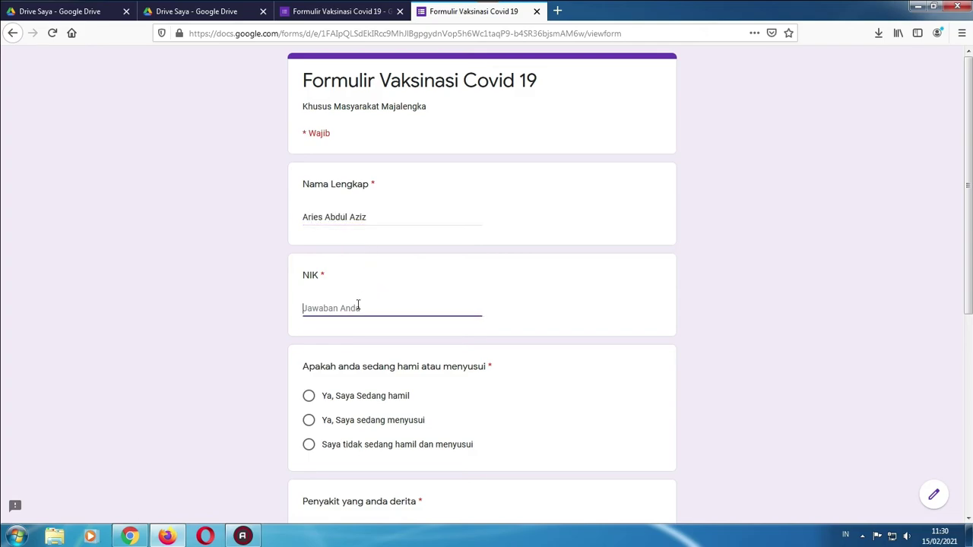
{"action": "type", "text": "32158478965841566587969"}
Answer not pregnant or nursing, tick Maag and Lainnya, choose Tidak for Covid, and submit
{"action": "scroll", "coordinate": [359, 305], "scroll_direction": "down", "scroll_amount": 3}
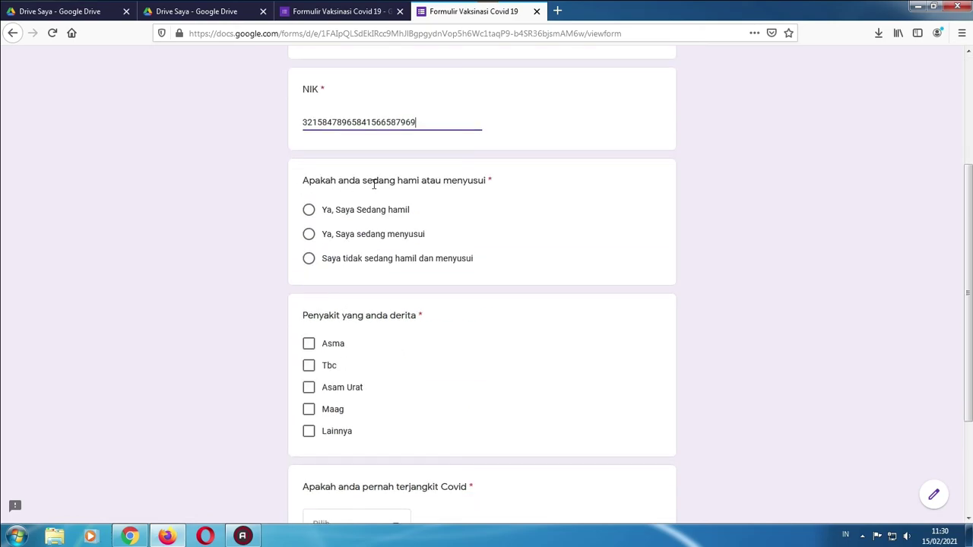
{"action": "left_click", "coordinate": [309, 258]}
{"action": "scroll", "coordinate": [330, 264], "scroll_direction": "down", "scroll_amount": 2}
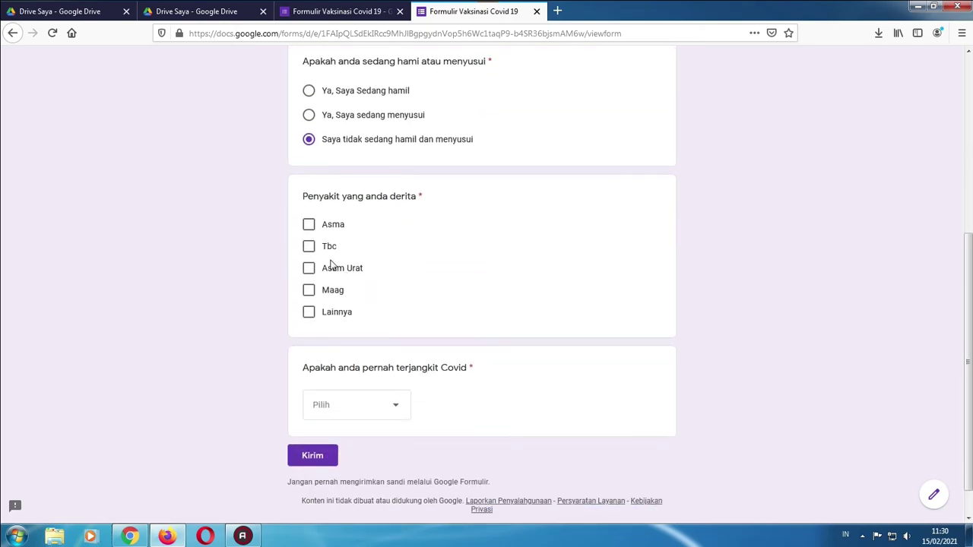
{"action": "left_click", "coordinate": [309, 285]}
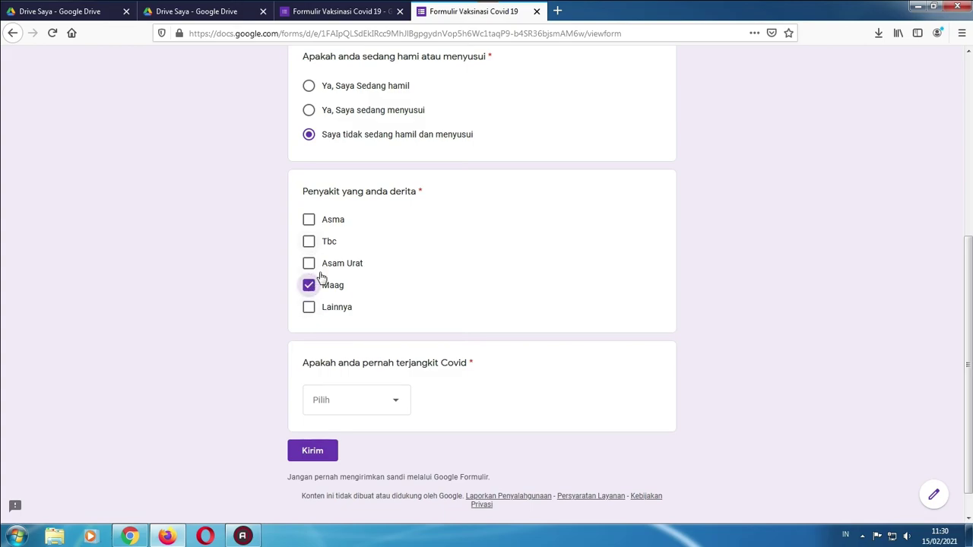
{"action": "left_click", "coordinate": [312, 309]}
{"action": "scroll", "coordinate": [622, 285], "scroll_direction": "down", "scroll_amount": 1}
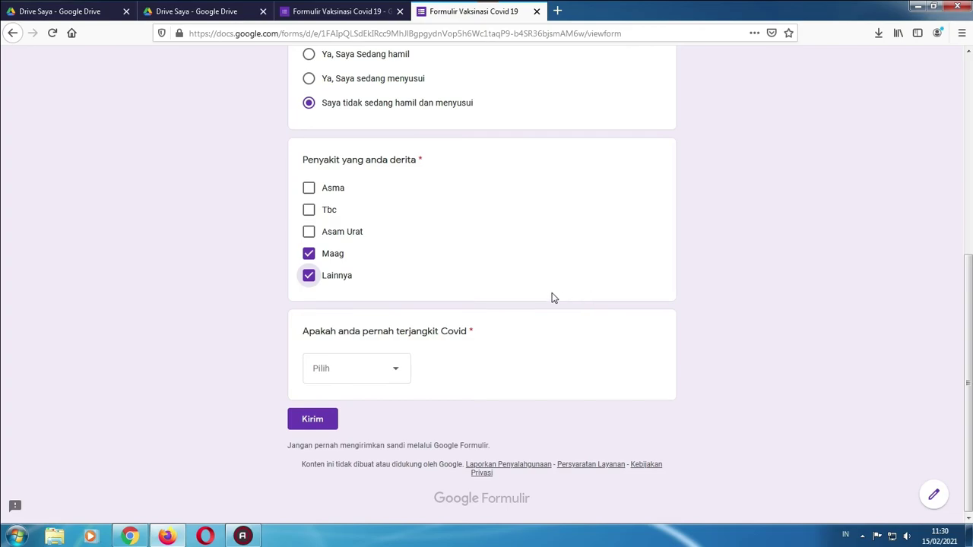
{"action": "left_click", "coordinate": [386, 370]}
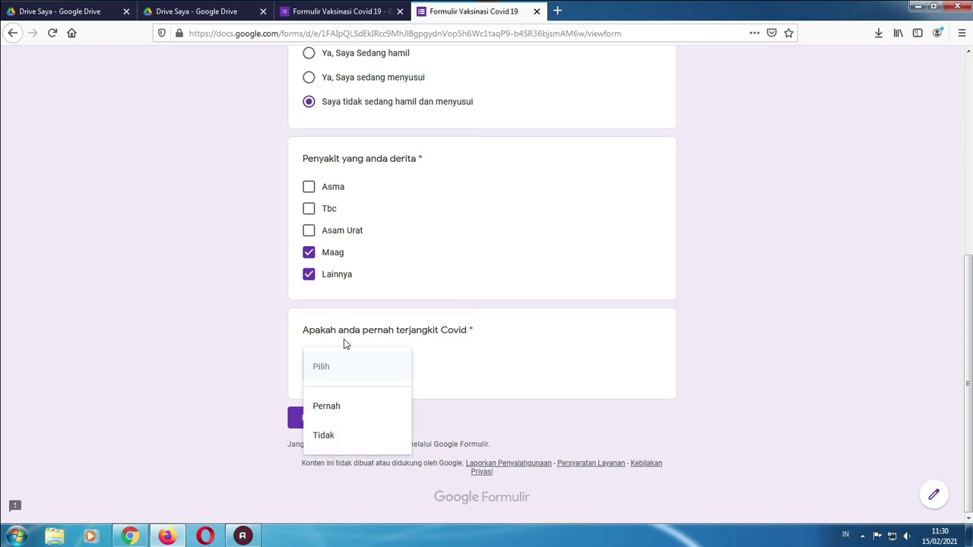
{"action": "left_click", "coordinate": [327, 439]}
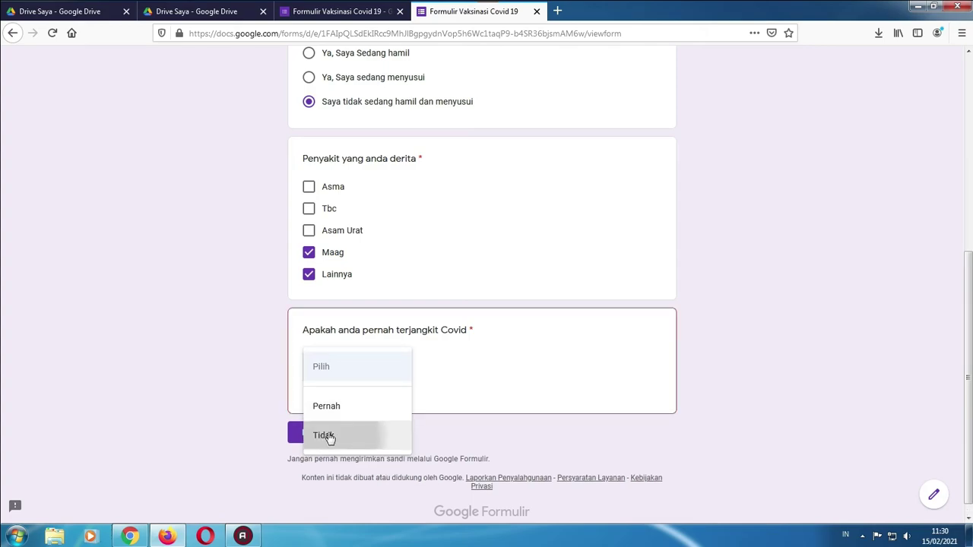
{"action": "left_click", "coordinate": [313, 418]}
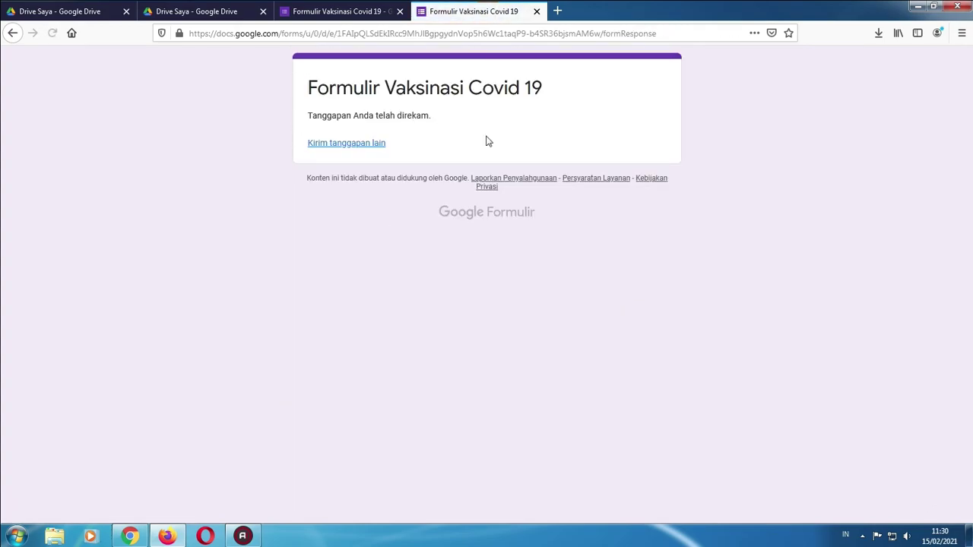
{"action": "left_click", "coordinate": [308, 8]}
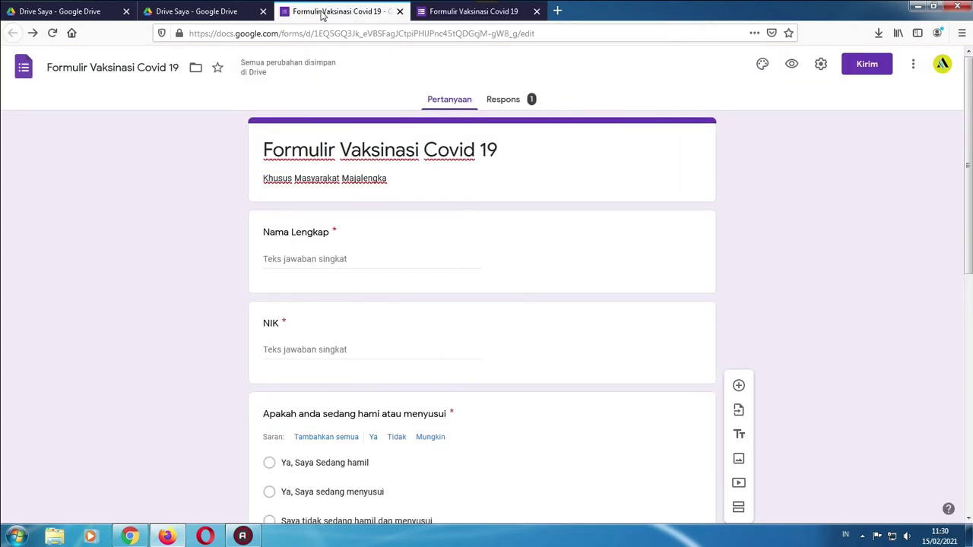
{"action": "left_click", "coordinate": [494, 105]}
{"action": "scroll", "coordinate": [344, 256], "scroll_direction": "down", "scroll_amount": 3}
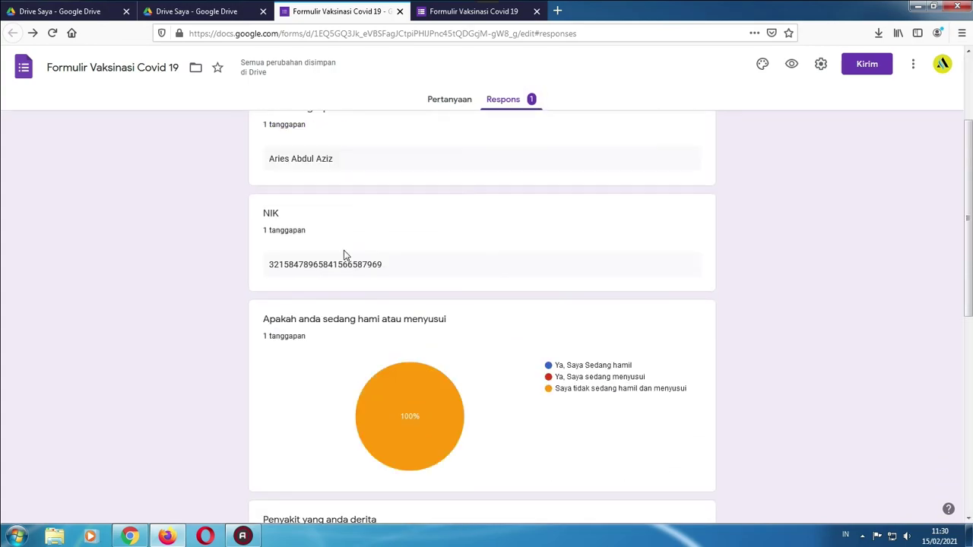
{"action": "scroll", "coordinate": [346, 259], "scroll_direction": "up", "scroll_amount": 2}
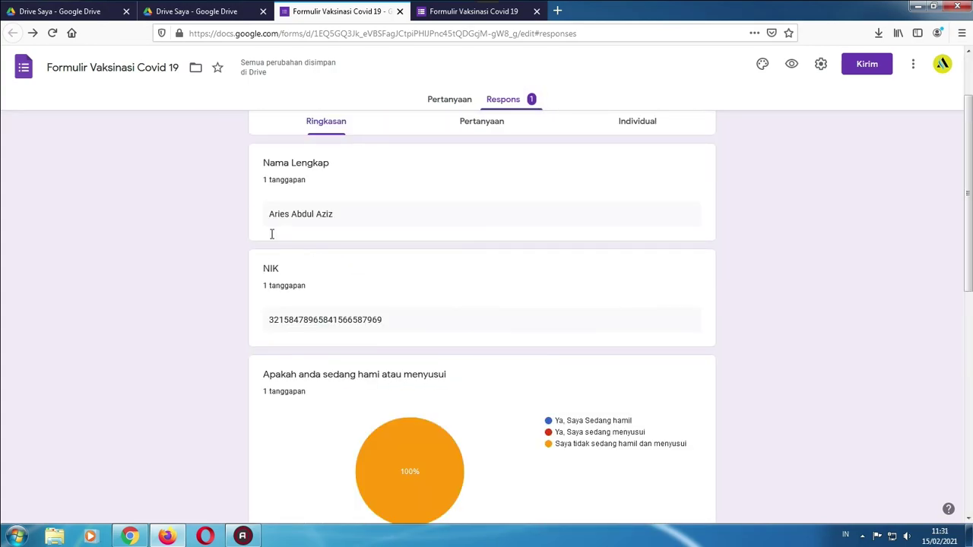
{"action": "left_click_drag", "start_coordinate": [273, 235], "coordinate": [387, 252]}
{"action": "scroll", "coordinate": [387, 252], "scroll_direction": "down", "scroll_amount": 5}
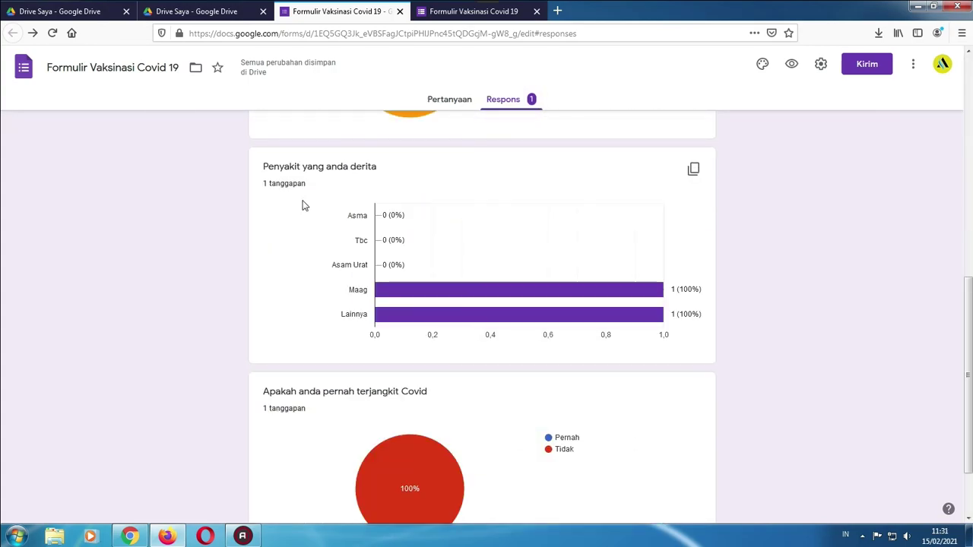
{"action": "scroll", "coordinate": [302, 207], "scroll_direction": "down", "scroll_amount": 2}
{"action": "scroll", "coordinate": [332, 233], "scroll_direction": "up", "scroll_amount": 8}
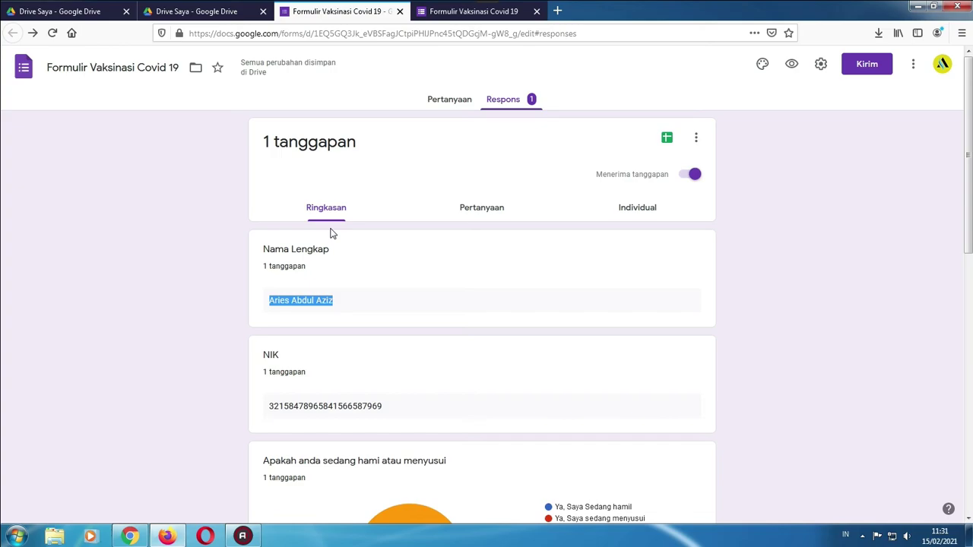
From the Respons tab's Sheets icon, choose Buat spreadsheet baru and click Buat
{"action": "left_click", "coordinate": [666, 141]}
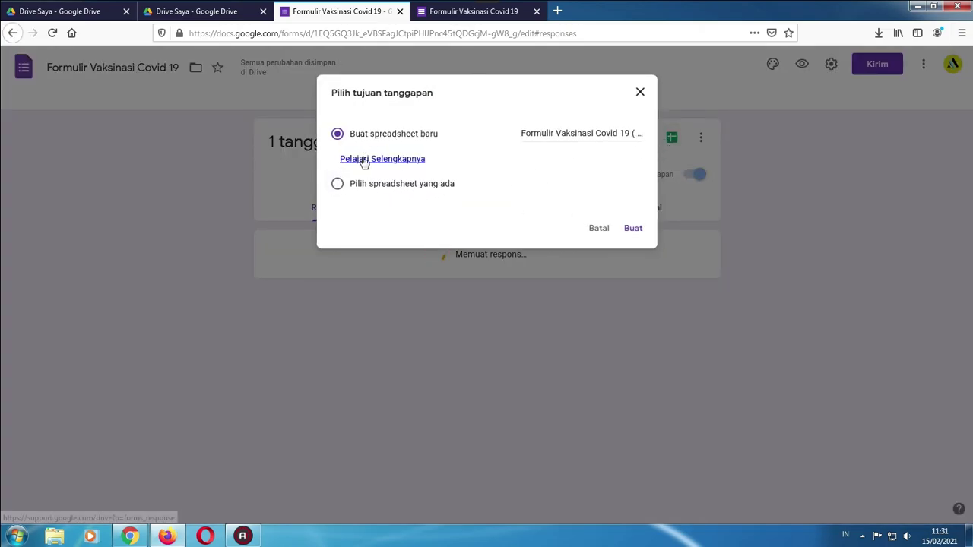
{"action": "left_click", "coordinate": [632, 230]}
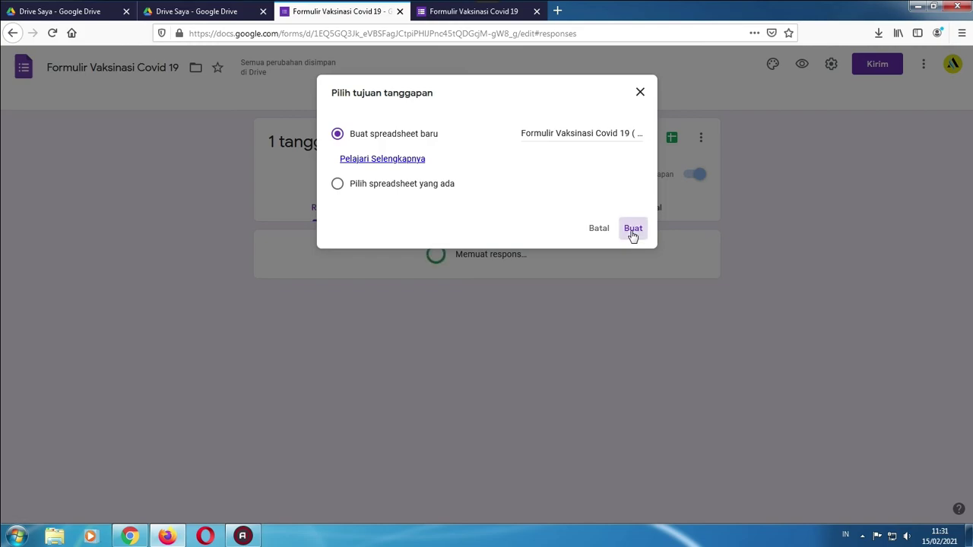
Reload My Drive and open the 'Formulir Vaksinasi Covid 19 (Respons)' spreadsheet
{"action": "left_click", "coordinate": [226, 13]}
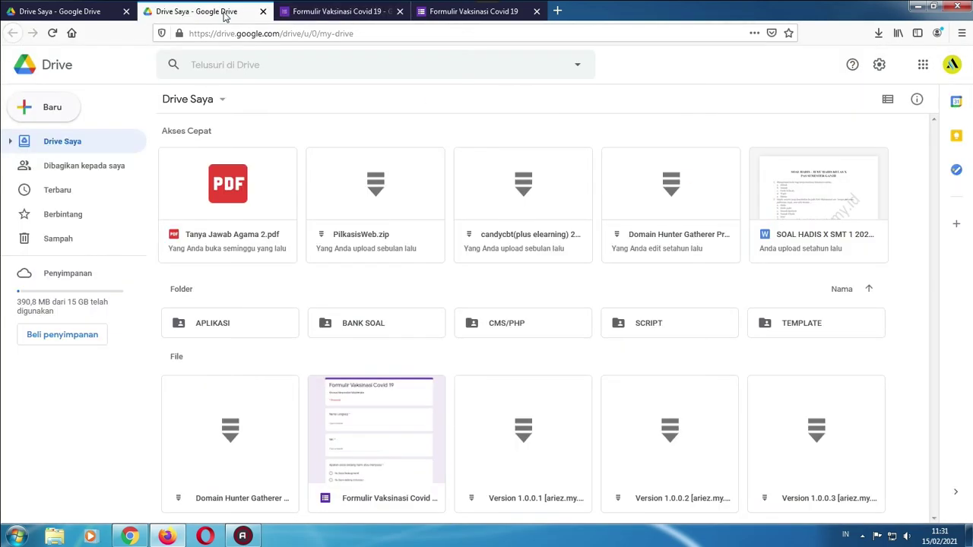
{"action": "left_click", "coordinate": [50, 33]}
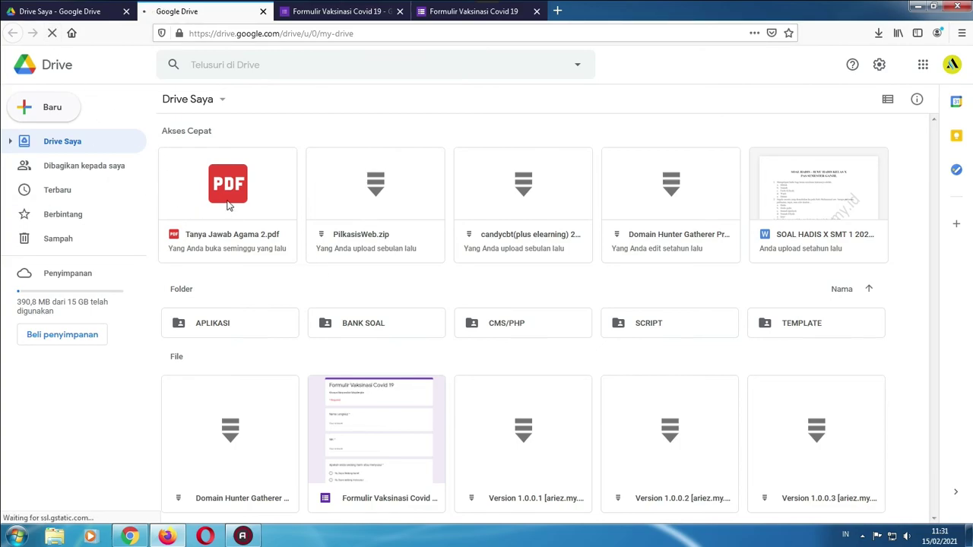
{"action": "scroll", "coordinate": [525, 289], "scroll_direction": "down", "scroll_amount": 2}
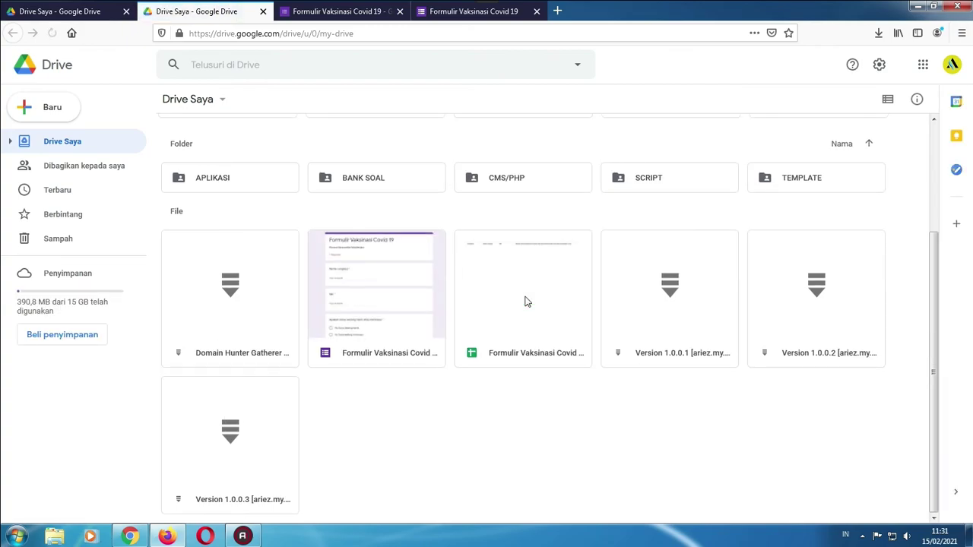
{"action": "double_click", "coordinate": [523, 292]}
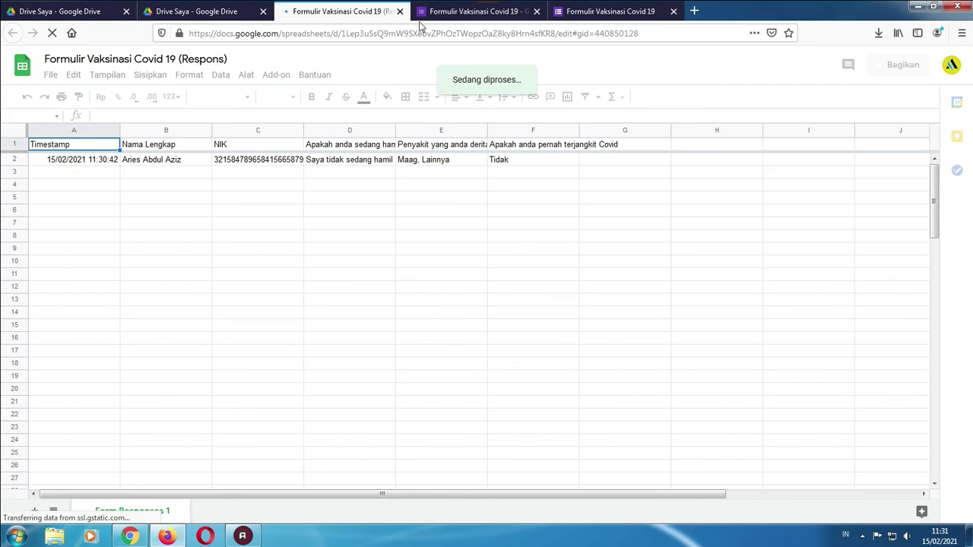
Dismiss the pop-up notice, show the Pertanyaan view, and close the Sheets tab
{"action": "left_click", "coordinate": [445, 13]}
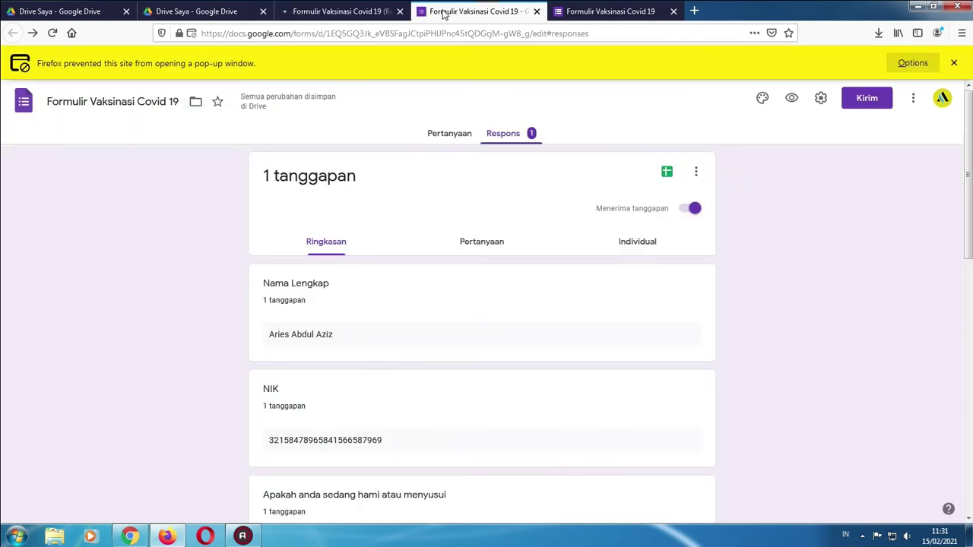
{"action": "left_click", "coordinate": [954, 63]}
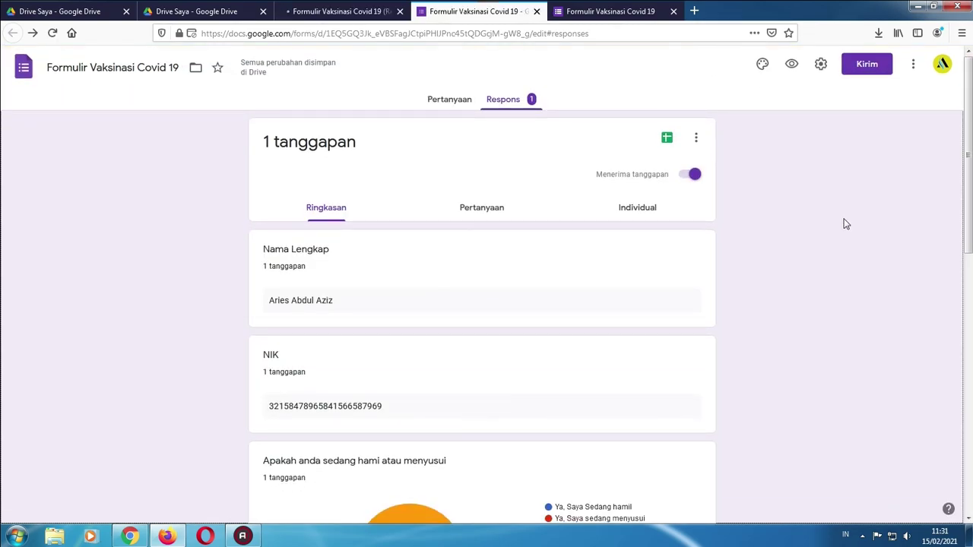
{"action": "scroll", "coordinate": [64, 189], "scroll_direction": "down", "scroll_amount": 3}
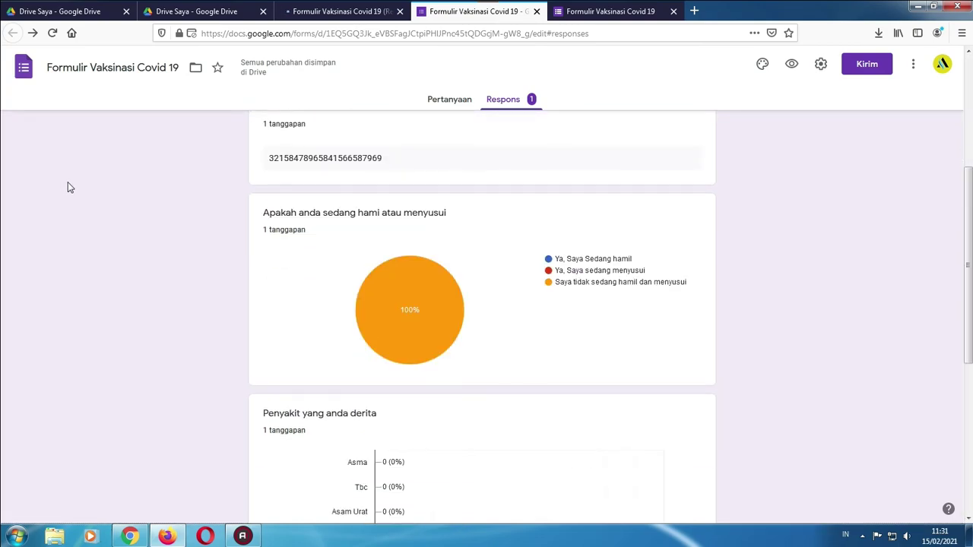
{"action": "scroll", "coordinate": [68, 187], "scroll_direction": "up", "scroll_amount": 3}
{"action": "left_click", "coordinate": [449, 104]}
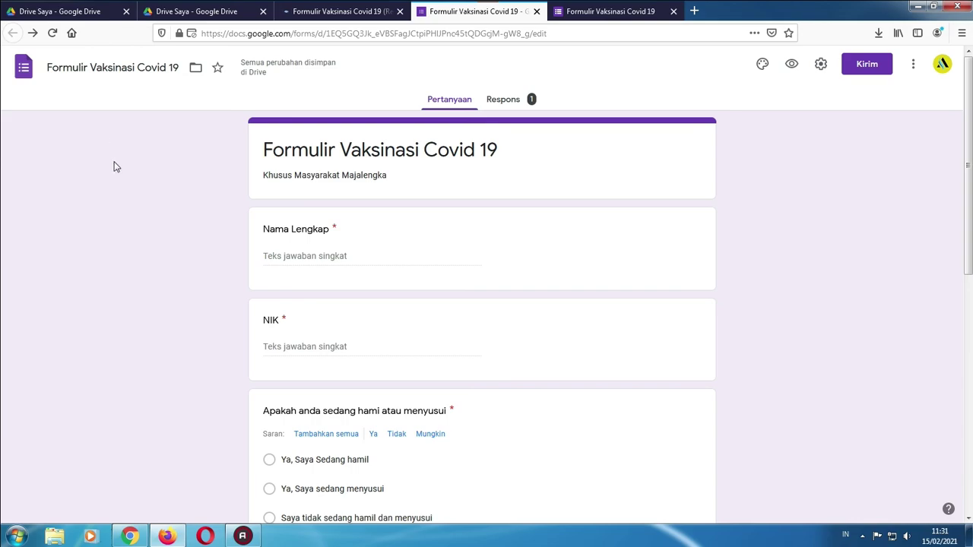
{"action": "left_click", "coordinate": [342, 12]}
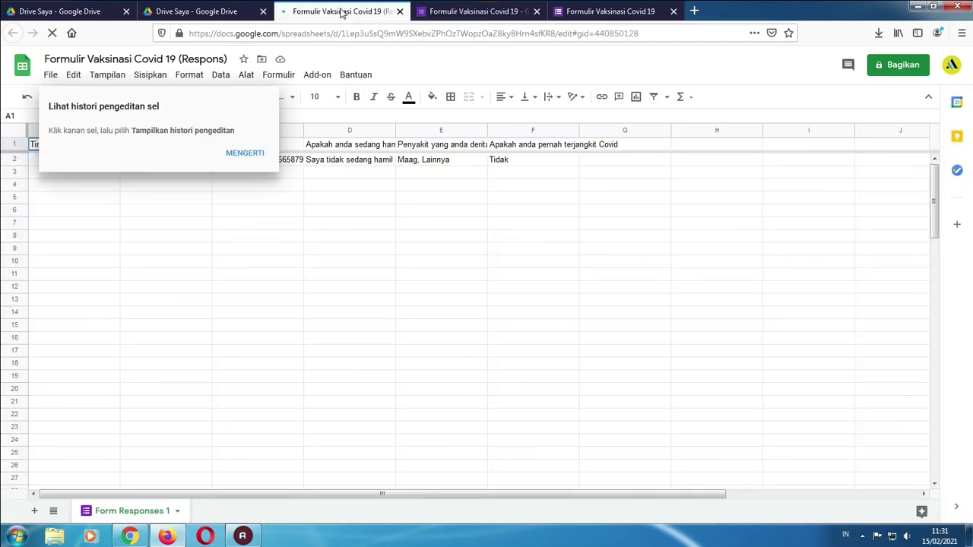
{"action": "left_click", "coordinate": [400, 11]}
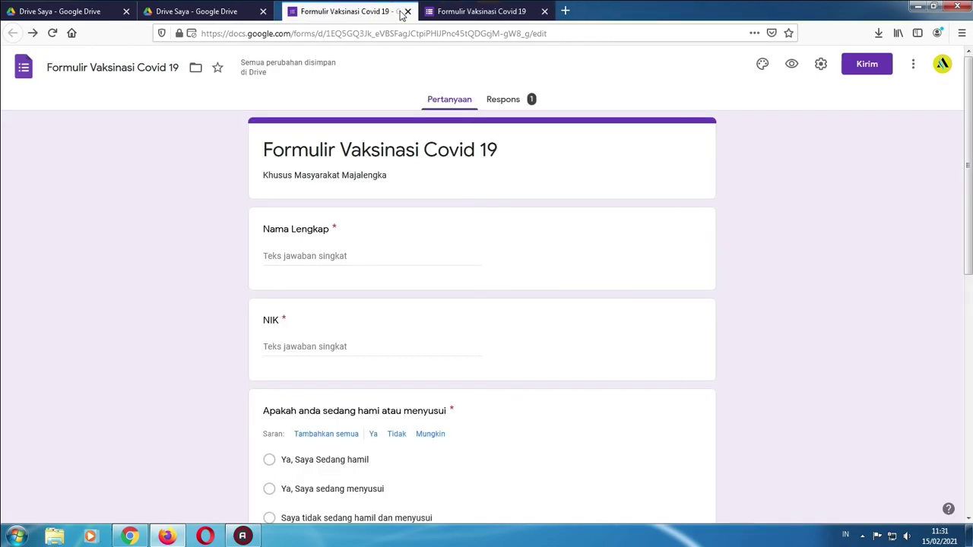
Close both leftover Forms tabs and open Formulir Vaksinasi Covid 19 from My Drive
{"action": "left_click", "coordinate": [400, 12]}
{"action": "left_click", "coordinate": [400, 11]}
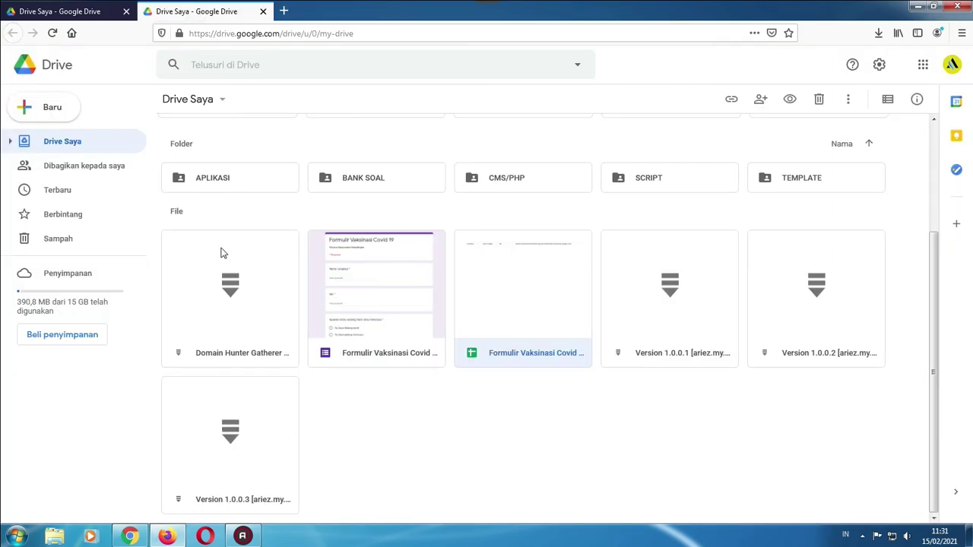
{"action": "double_click", "coordinate": [370, 306]}
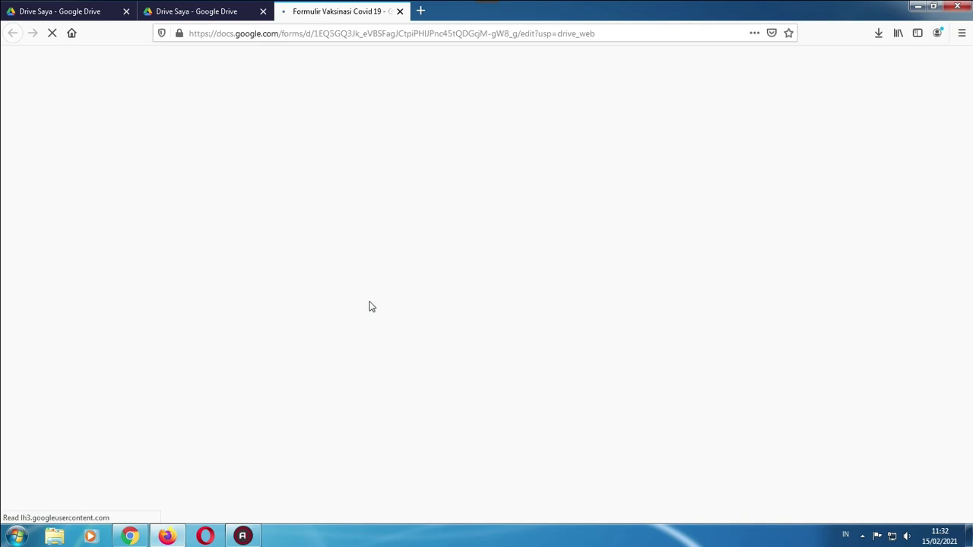
Scroll through the question cards, briefly selecting and then deselecting the pregnancy question
{"action": "scroll", "coordinate": [370, 304], "scroll_direction": "down", "scroll_amount": 3}
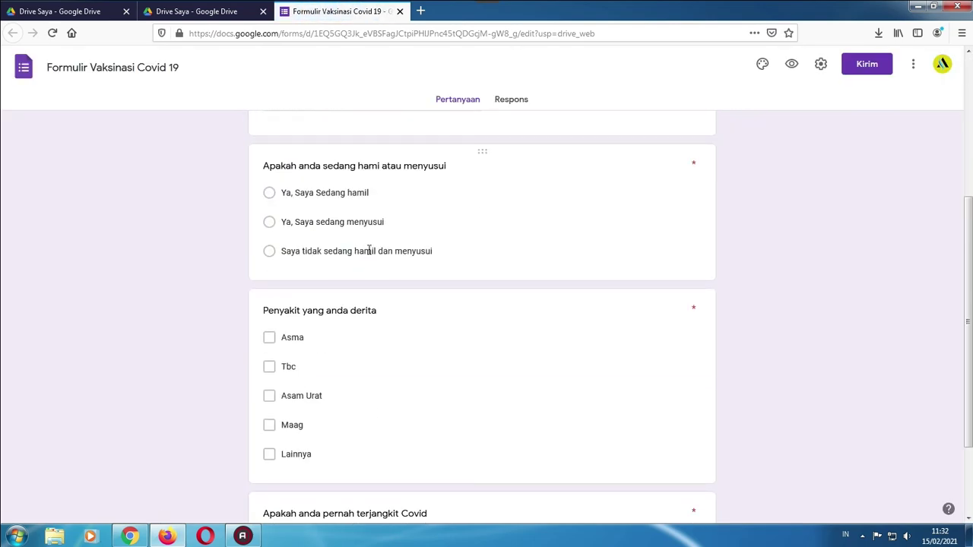
{"action": "scroll", "coordinate": [355, 286], "scroll_direction": "down", "scroll_amount": 2}
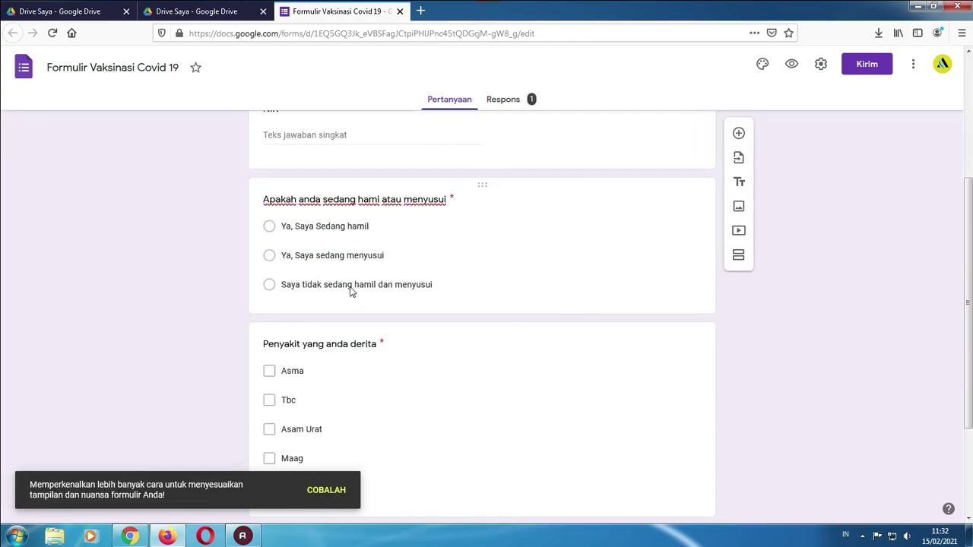
{"action": "left_click", "coordinate": [352, 289]}
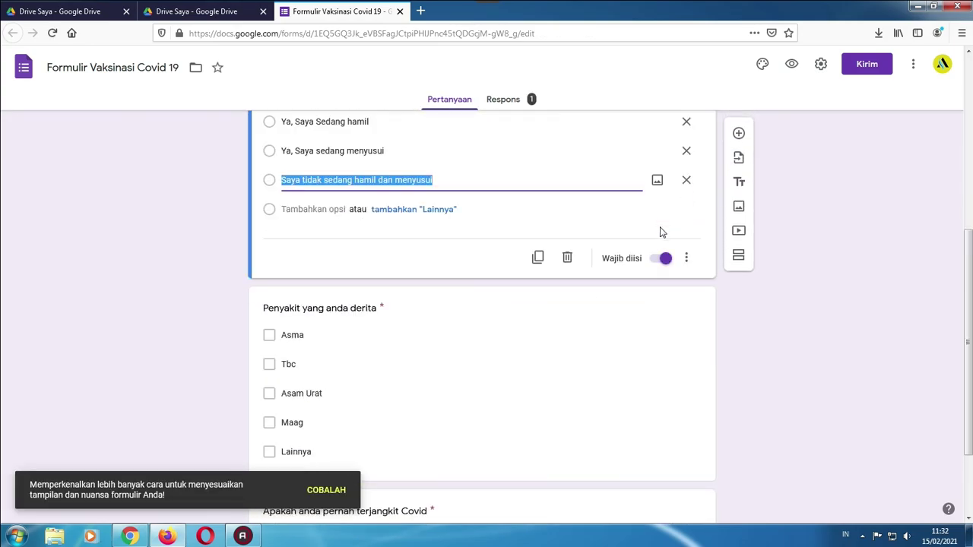
{"action": "scroll", "coordinate": [663, 232], "scroll_direction": "up", "scroll_amount": 3}
{"action": "left_click", "coordinate": [789, 243]}
{"action": "scroll", "coordinate": [786, 241], "scroll_direction": "down", "scroll_amount": 4}
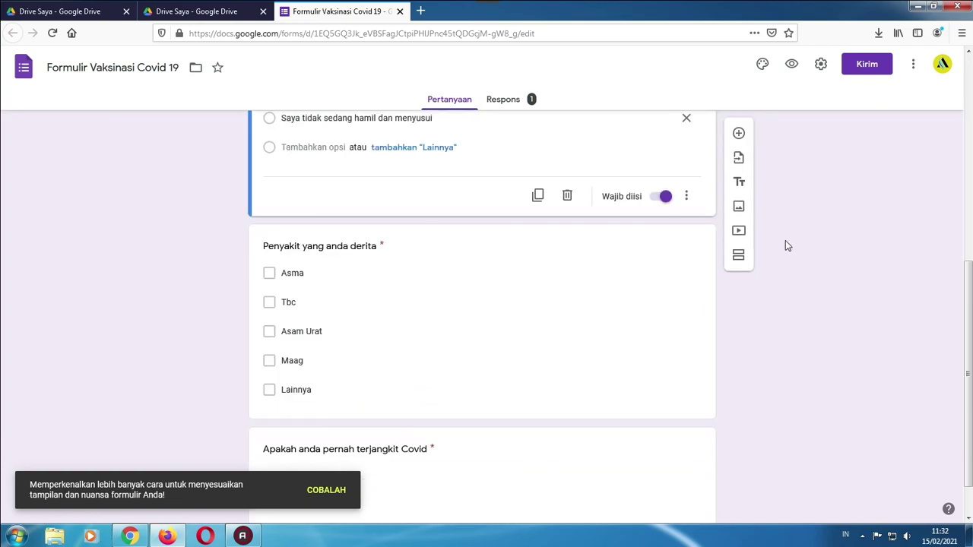
{"action": "scroll", "coordinate": [780, 243], "scroll_direction": "up", "scroll_amount": 4}
{"action": "scroll", "coordinate": [684, 274], "scroll_direction": "down", "scroll_amount": 3}
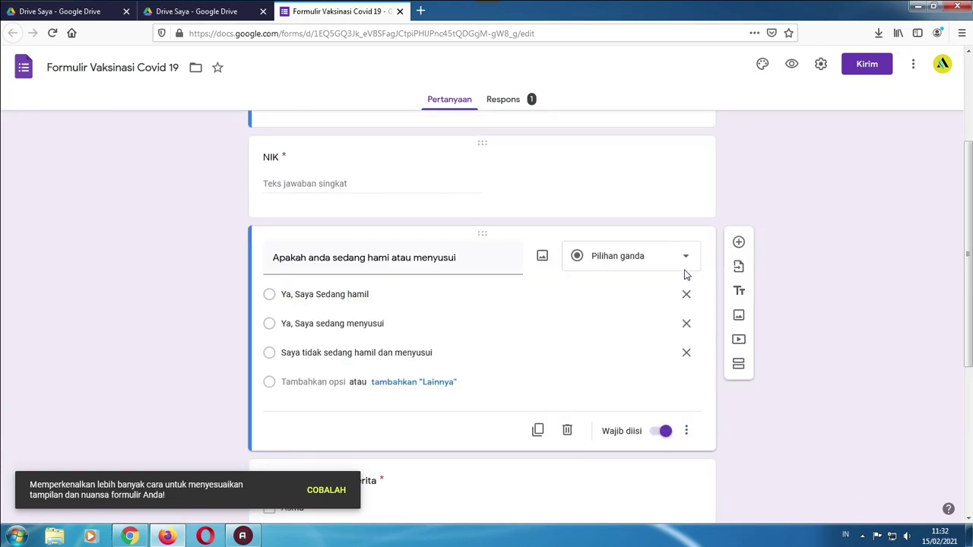
Drag the Covid history drop-down card directly above the 'Penyakit yang anda derita' checklist
{"action": "left_click", "coordinate": [430, 313]}
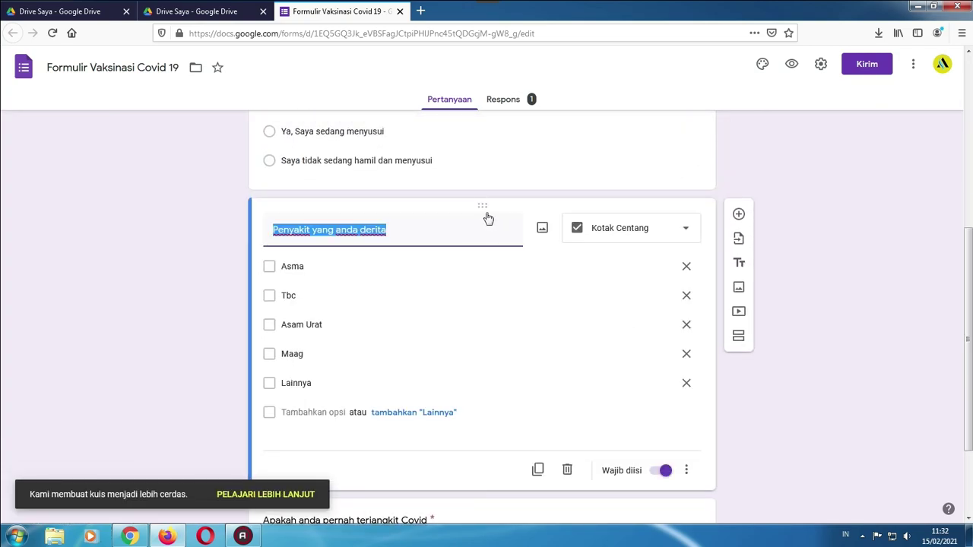
{"action": "scroll", "coordinate": [525, 269], "scroll_direction": "down", "scroll_amount": 2}
{"action": "scroll", "coordinate": [528, 281], "scroll_direction": "up", "scroll_amount": 3}
{"action": "scroll", "coordinate": [510, 304], "scroll_direction": "down", "scroll_amount": 3}
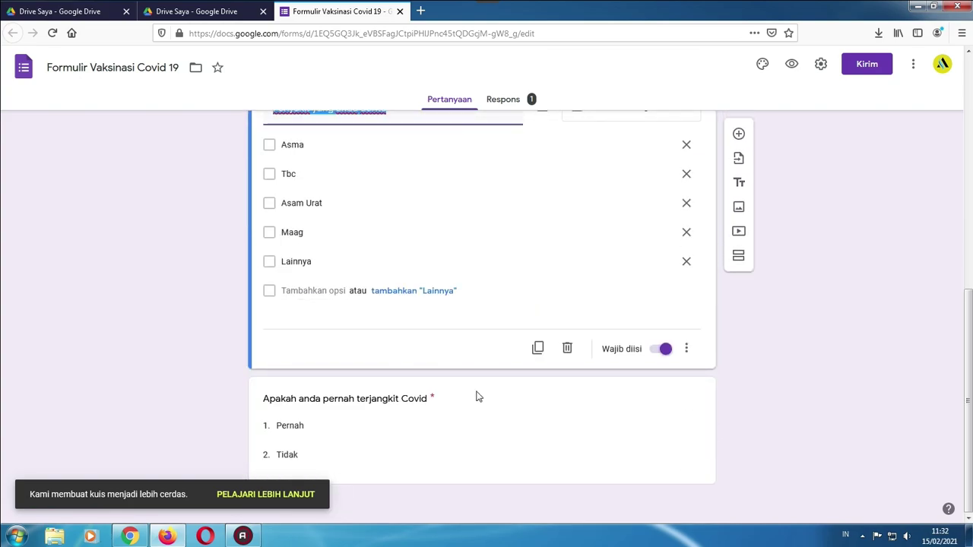
{"action": "left_click_drag", "start_coordinate": [477, 363], "coordinate": [507, 223]}
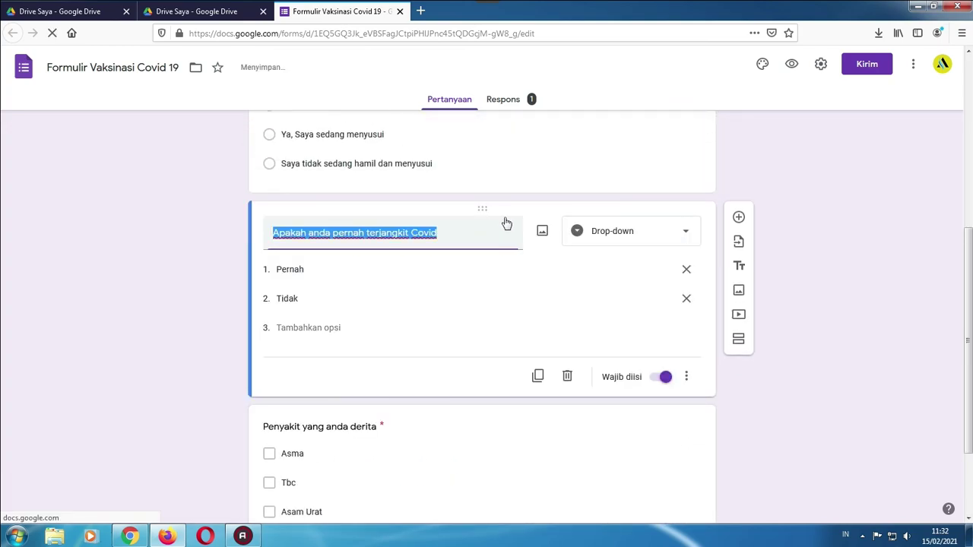
{"action": "left_click", "coordinate": [779, 186]}
{"action": "scroll", "coordinate": [786, 191], "scroll_direction": "down", "scroll_amount": 3}
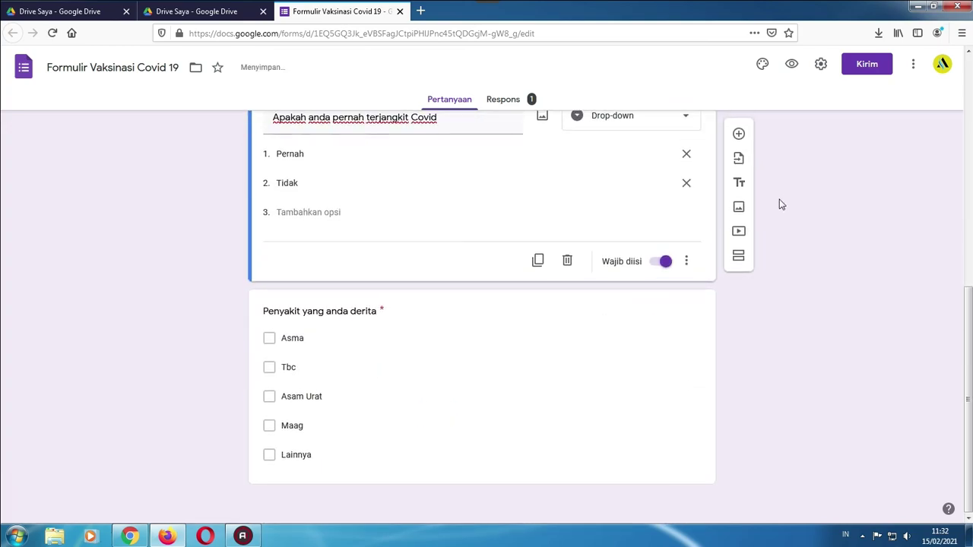
{"action": "scroll", "coordinate": [499, 295], "scroll_direction": "up", "scroll_amount": 6}
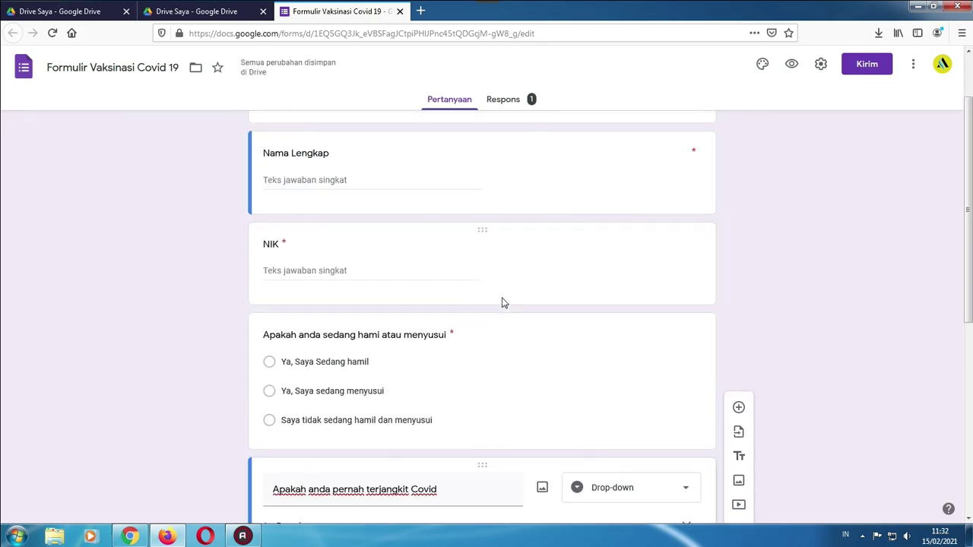
Check the Responses summary, then go back to the Questions view
{"action": "left_click", "coordinate": [511, 102]}
{"action": "left_click", "coordinate": [440, 106]}
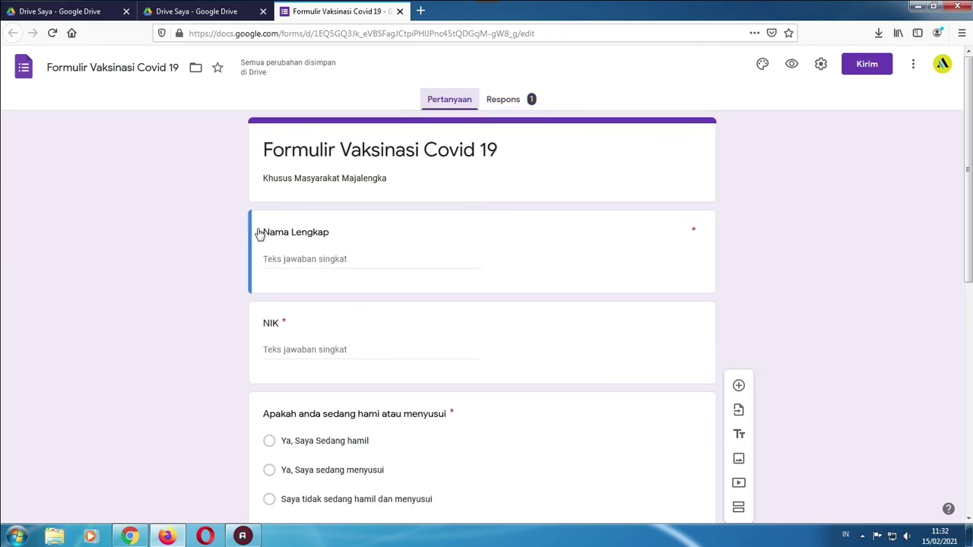
{"action": "scroll", "coordinate": [212, 247], "scroll_direction": "down", "scroll_amount": 1}
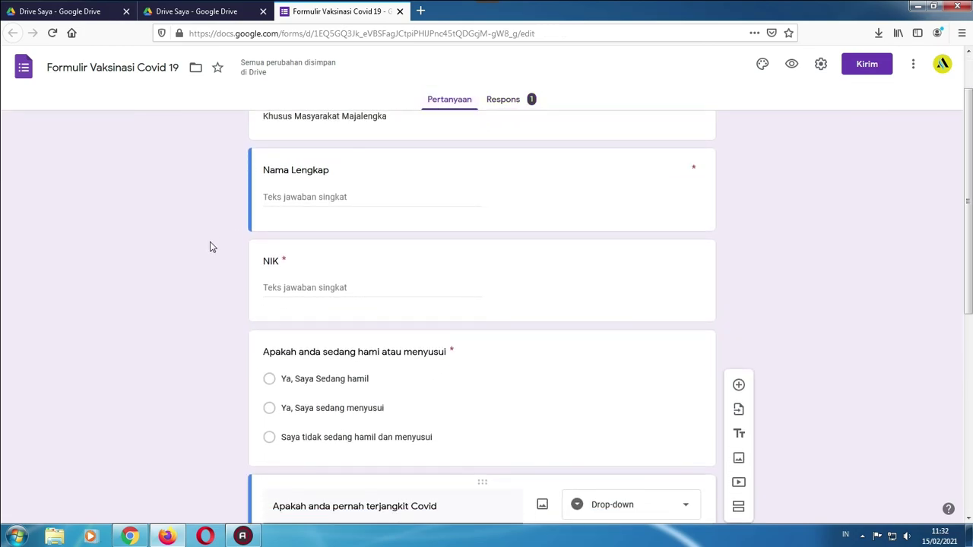